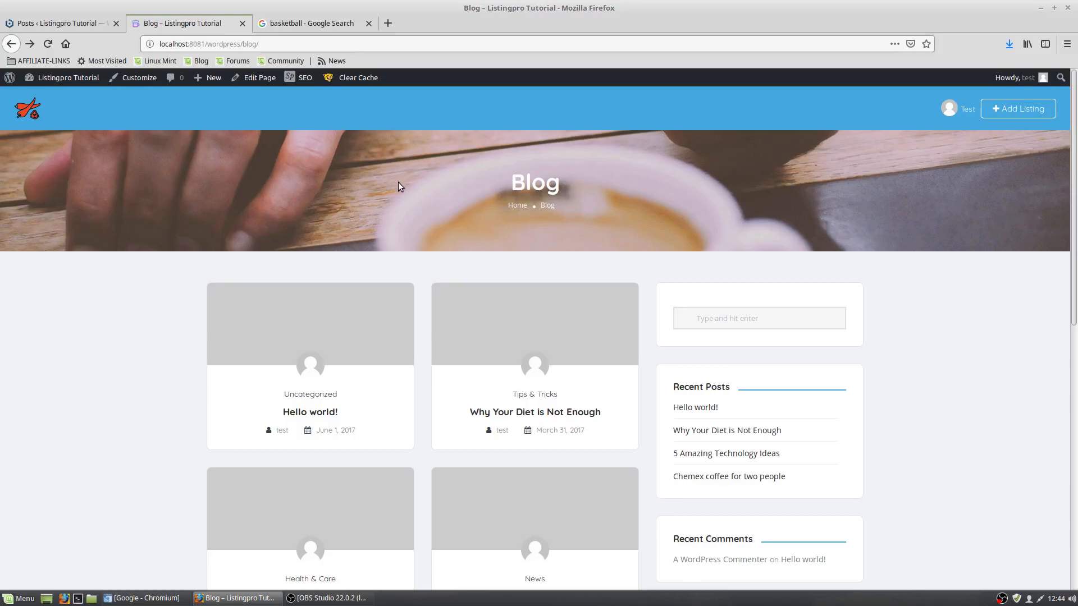
Start a new post from the Posts list in the WordPress admin
{"action": "left_click_drag", "start_coordinate": [1073, 170], "coordinate": [1073, 171]}
{"action": "left_click", "coordinate": [79, 26]}
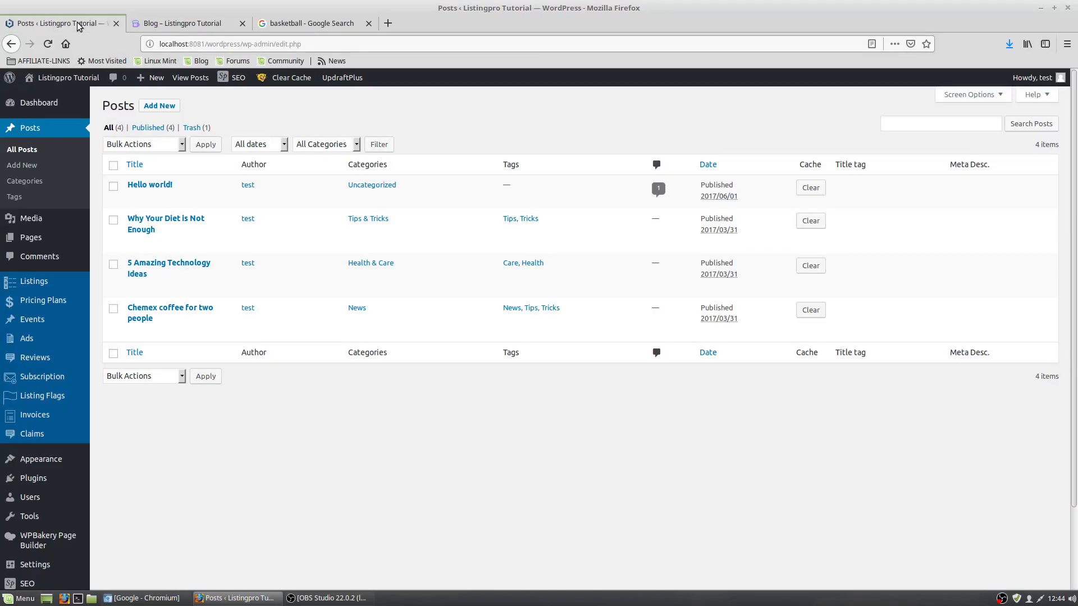
{"action": "mouse_move", "coordinate": [71, 80]}
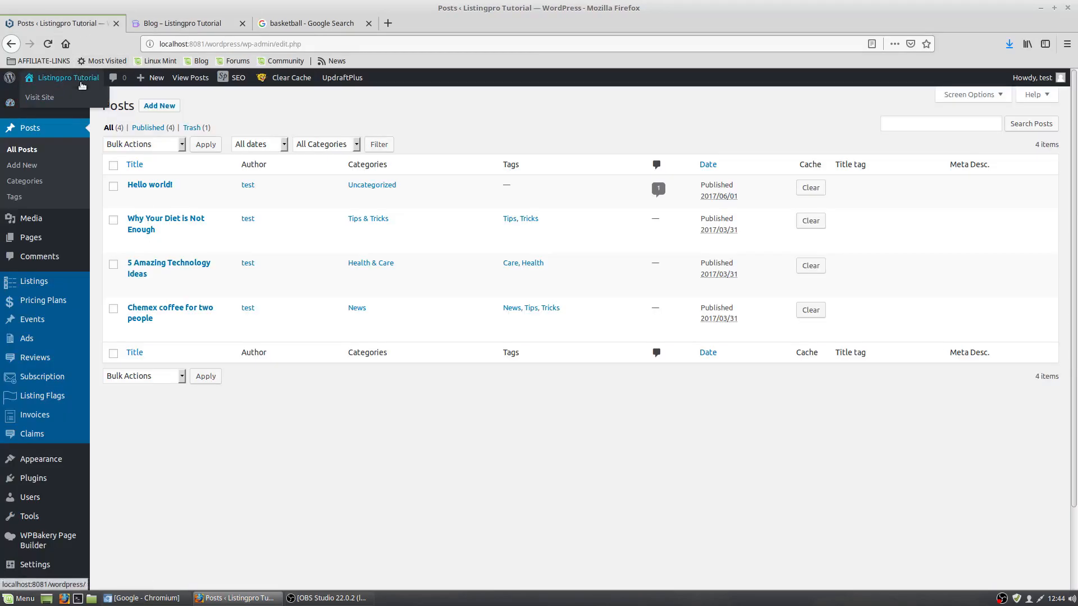
{"action": "mouse_move", "coordinate": [179, 193]}
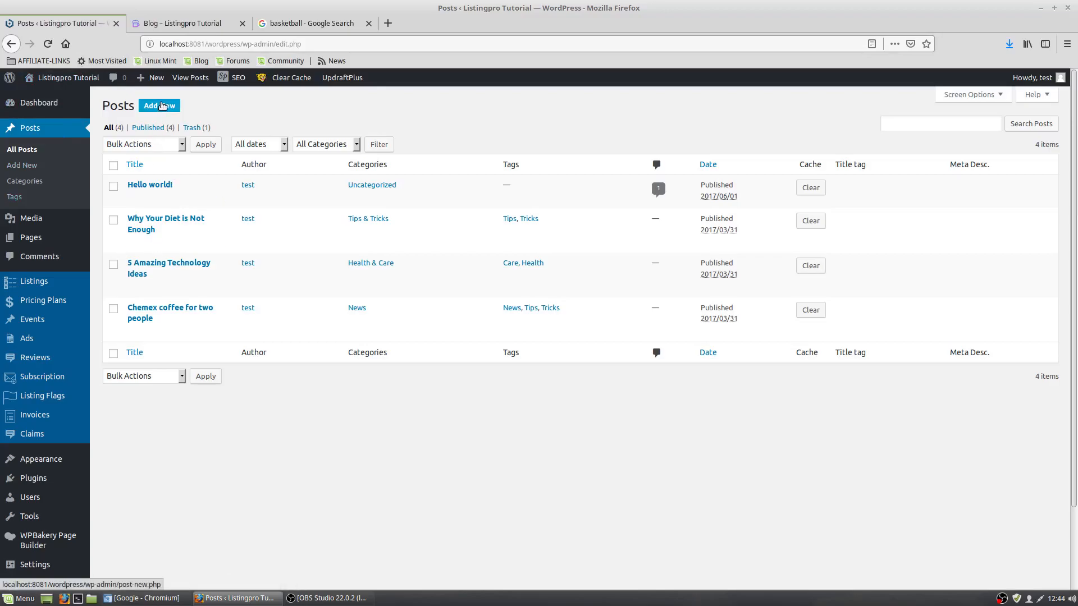
{"action": "left_click", "coordinate": [34, 128]}
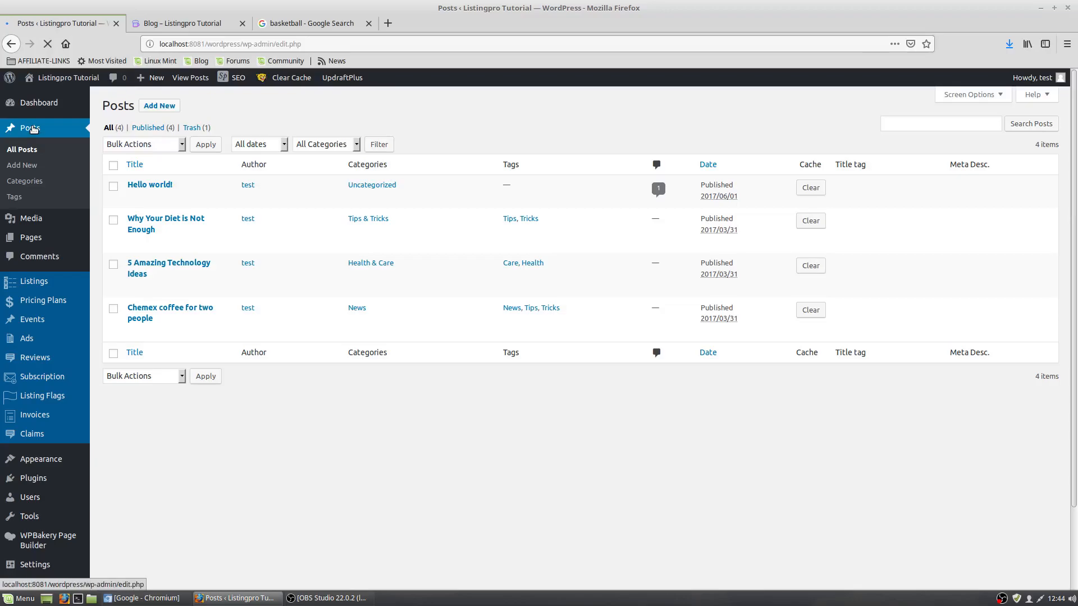
{"action": "left_click", "coordinate": [151, 108]}
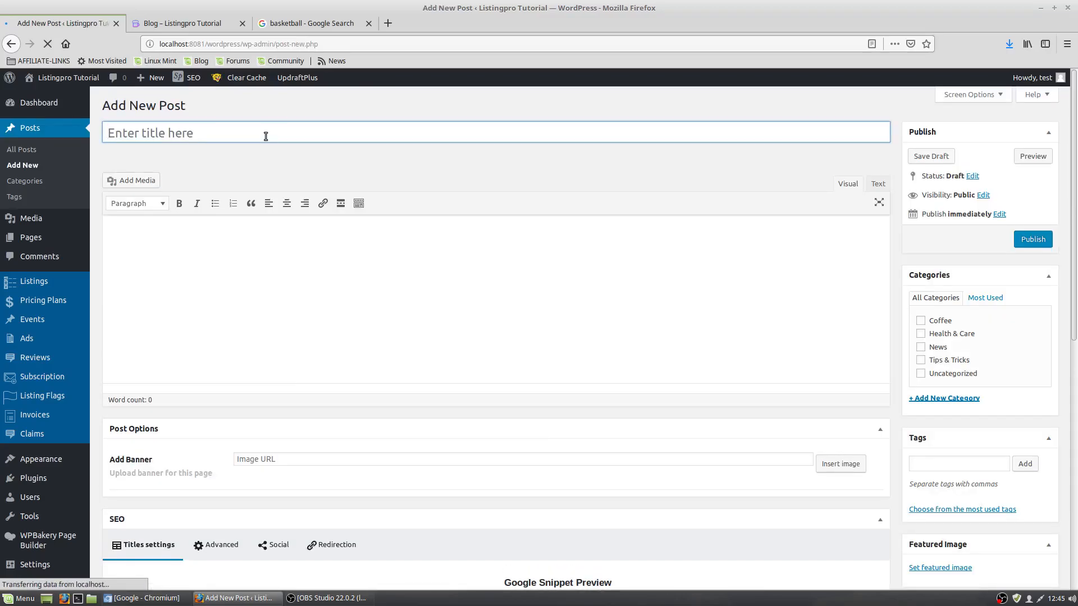
{"action": "type", "text": "Test "}
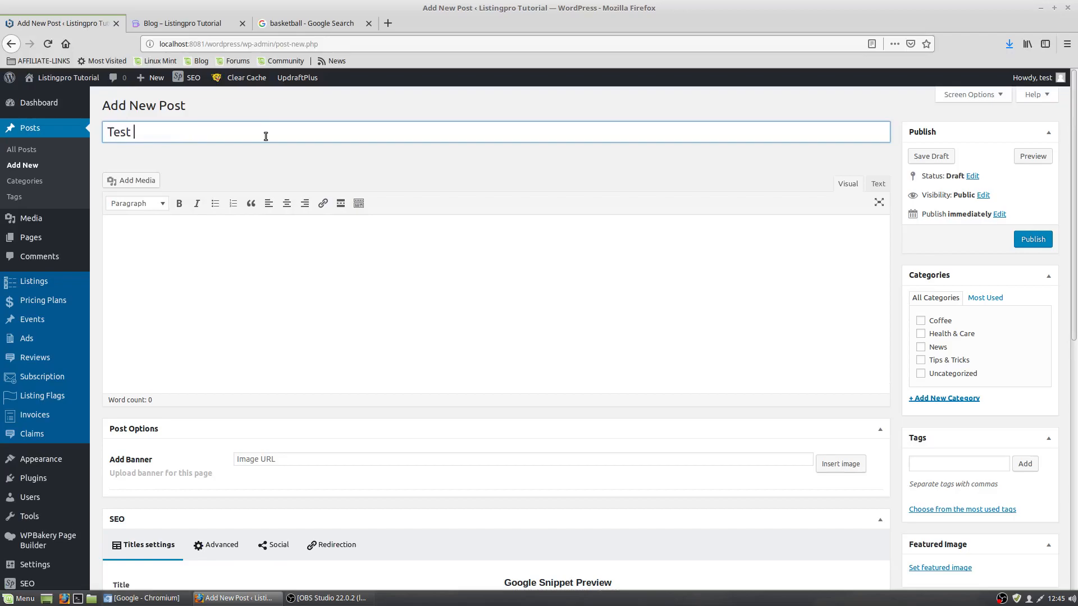
{"action": "type", "text": "post for you"}
{"action": "key", "text": "BackSpace"}
{"action": "key", "text": "BackSpace"}
{"action": "key", "text": "BackSpace"}
{"action": "key", "text": "BackSpace"}
{"action": "key", "text": "BackSpace"}
{"action": "key", "text": "BackSpace"}
{"action": "key", "text": "BackSpace"}
{"action": "key", "text": "BackSpace"}
{"action": "key", "text": "BackSpace"}
{"action": "key", "text": "BackSpace"}
{"action": "key", "text": "BackSpace"}
{"action": "key", "text": "BackSpace"}
{"action": "key", "text": "BackSpace"}
{"action": "key", "text": "BackSpace"}
{"action": "key", "text": "BackSpace"}
{"action": "key", "text": "BackSpace"}
{"action": "key", "text": "BackSpace"}
Title the post "How to make a post on wordpress" and place the cursor in the post body
{"action": "type", "text": "How to make a post"}
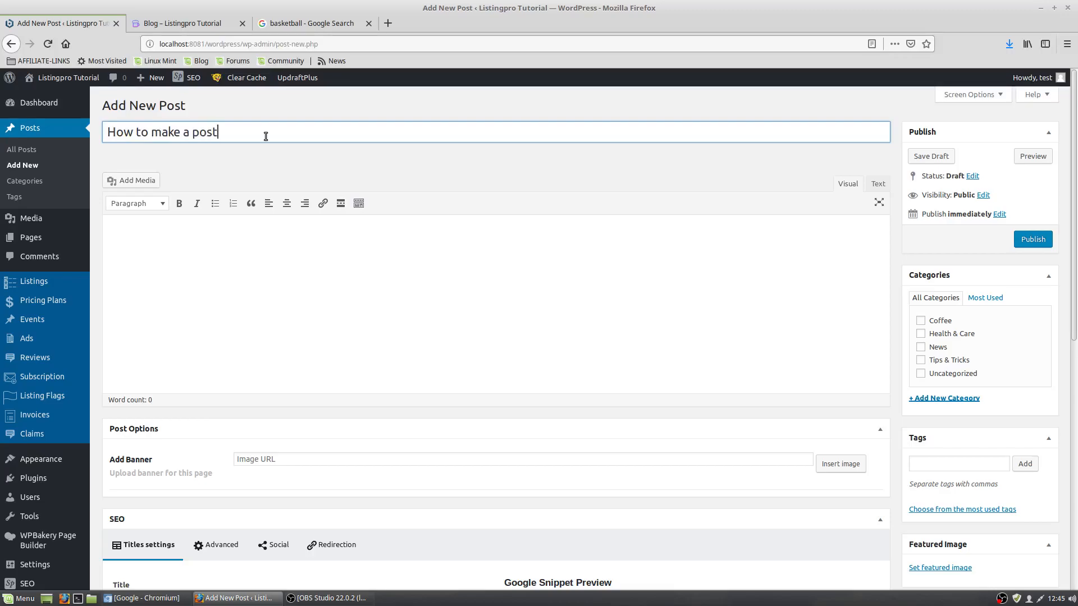
{"action": "type", "text": " on wordpress"}
{"action": "left_click", "coordinate": [281, 280]}
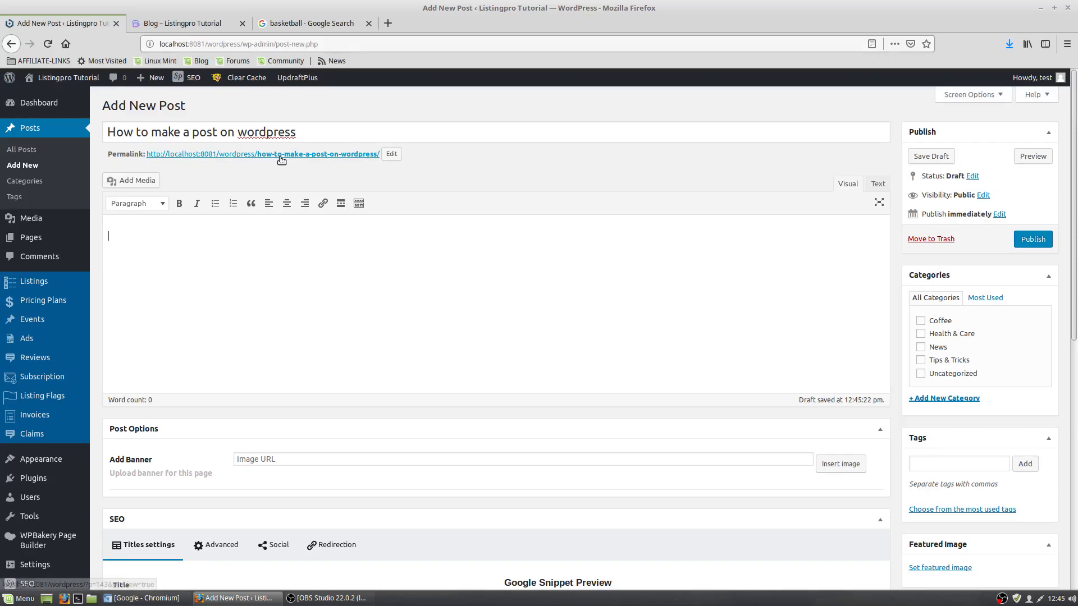
Change the post's permalink slug to "testpost"
{"action": "left_click", "coordinate": [392, 157]}
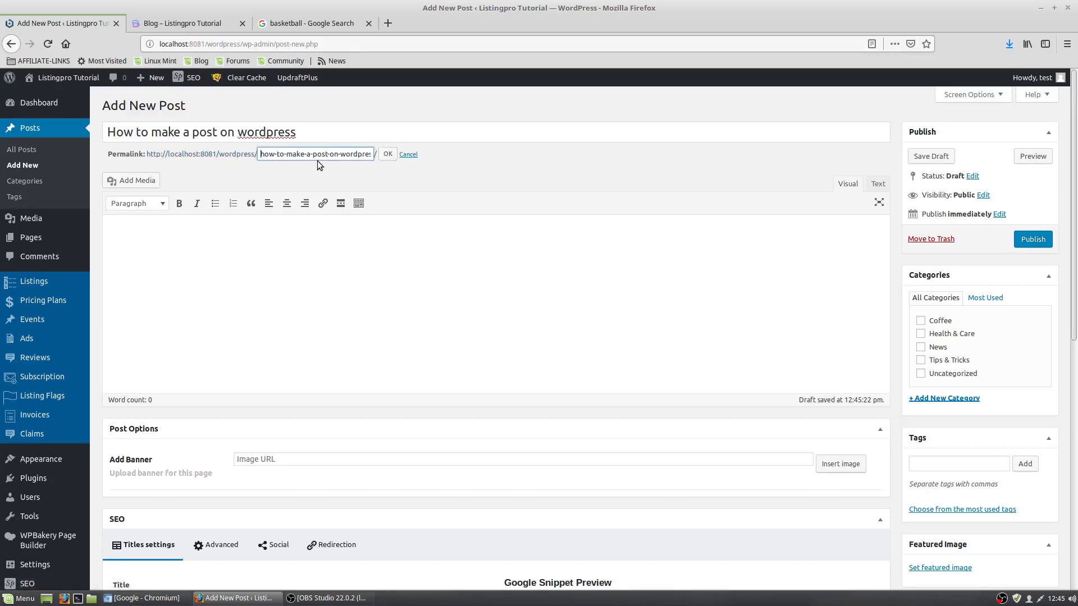
{"action": "left_click_drag", "start_coordinate": [262, 154], "coordinate": [419, 154]}
{"action": "key", "text": "BackSpace"}
{"action": "type", "text": "testpost"}
{"action": "left_click", "coordinate": [387, 154]}
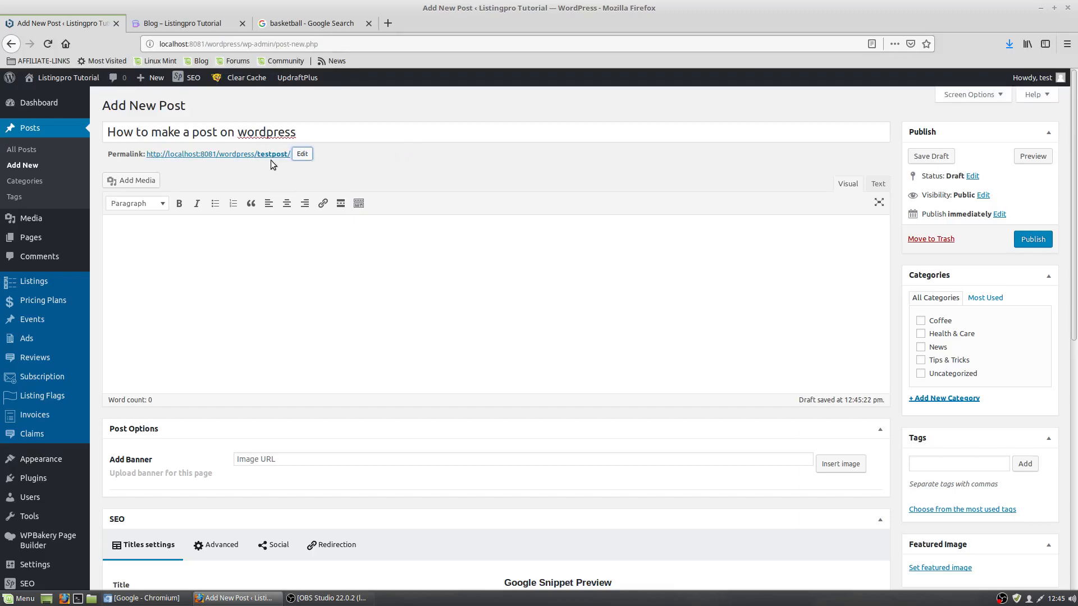
Replace the post's permalink slug with "howtomakeapost"
{"action": "left_click", "coordinate": [306, 157]}
{"action": "double_click", "coordinate": [307, 155]}
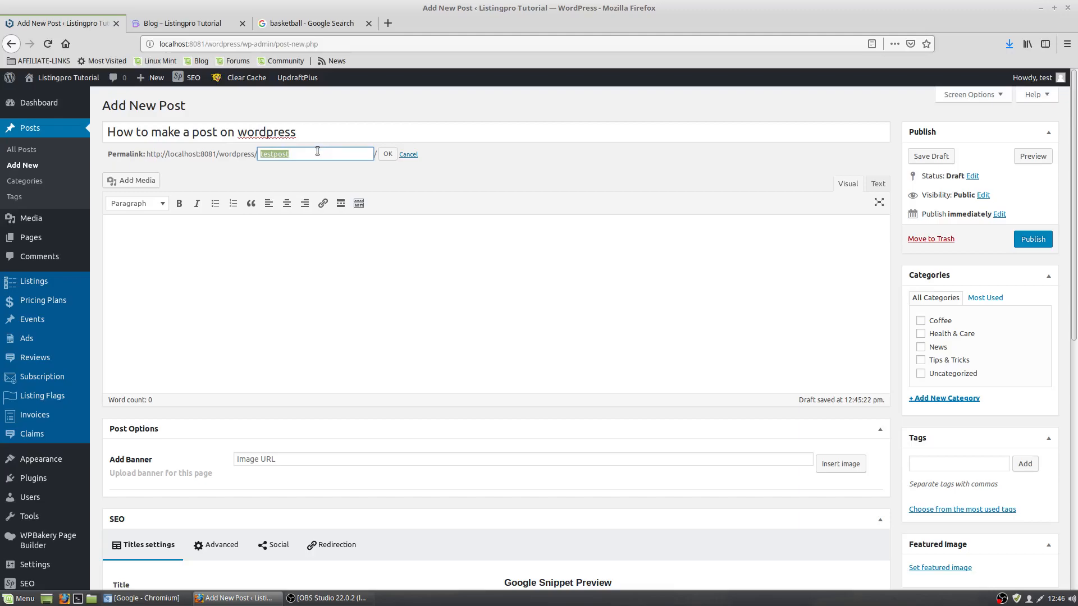
{"action": "type", "text": "testopo"}
{"action": "key", "text": "BackSpace"}
{"action": "key", "text": "BackSpace"}
{"action": "key", "text": "BackSpace"}
{"action": "key", "text": "BackSpace"}
{"action": "key", "text": "BackSpace"}
{"action": "type", "text": "how"}
{"action": "key", "text": "BackSpace"}
{"action": "key", "text": "BackSpace"}
{"action": "type", "text": "to makeapost"}
{"action": "left_click", "coordinate": [387, 154]}
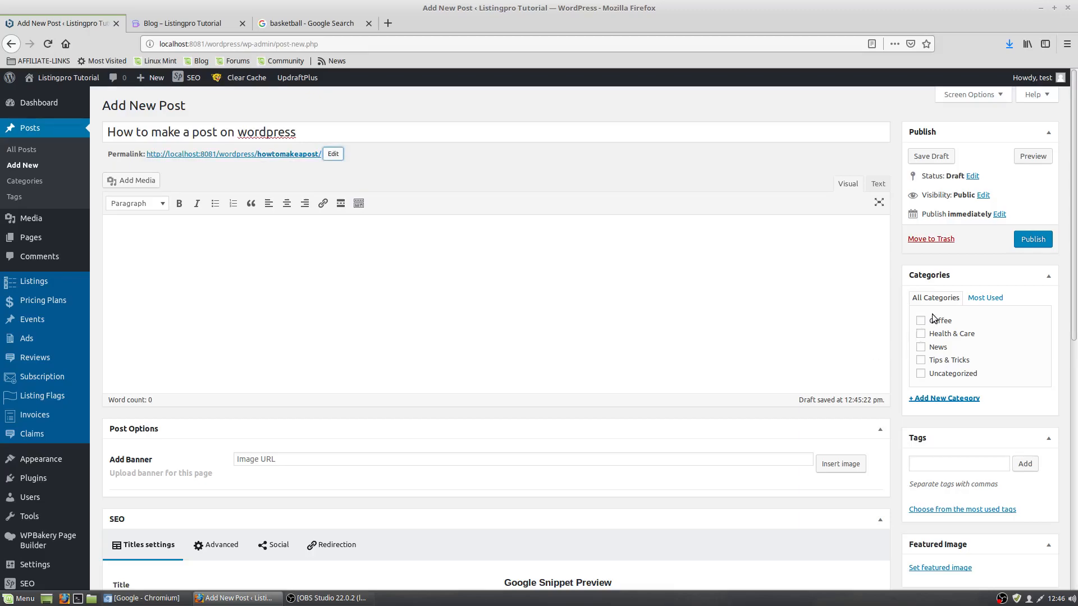
Assign the Tips & Tricks category and write the centred line "this is a test post tutorial" in the post body
{"action": "left_click", "coordinate": [921, 362]}
{"action": "left_click", "coordinate": [205, 266]}
{"action": "left_click", "coordinate": [287, 203]}
{"action": "type", "text": "this is a test p"}
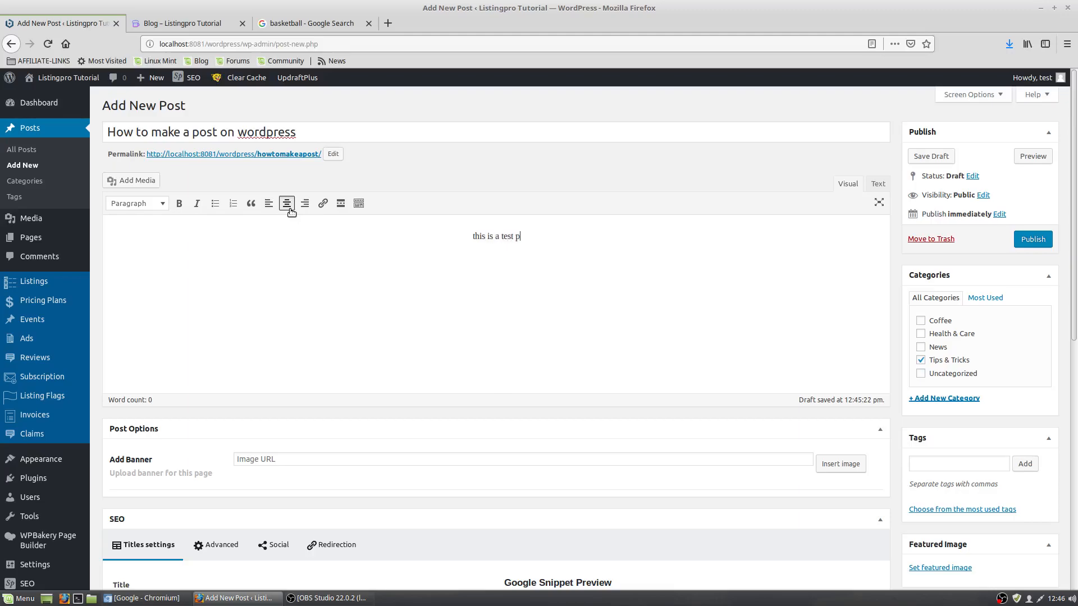
{"action": "type", "text": "ost tutorial"}
Format the centred line "this is a test post tutorial" as Heading 2
{"action": "double_click", "coordinate": [456, 235]}
{"action": "left_click", "coordinate": [571, 233], "text": "shift"}
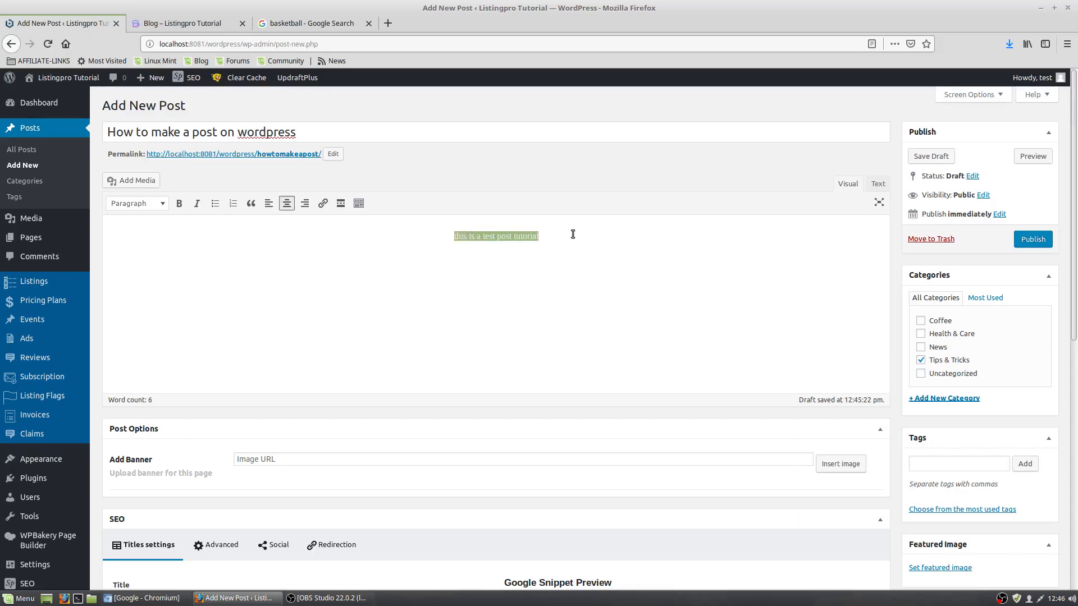
{"action": "left_click", "coordinate": [133, 205]}
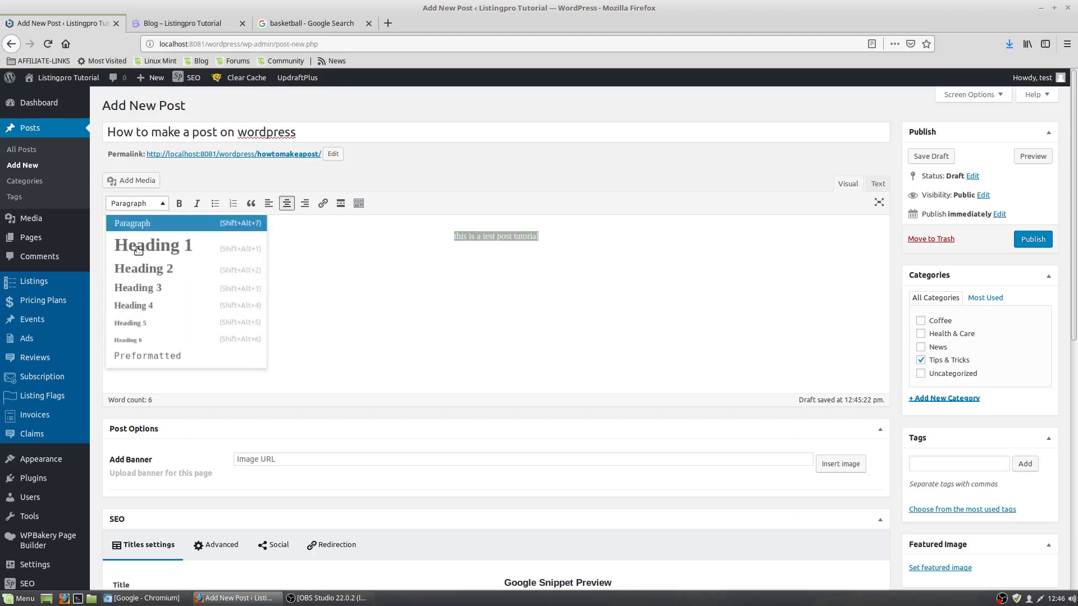
{"action": "left_click", "coordinate": [164, 277]}
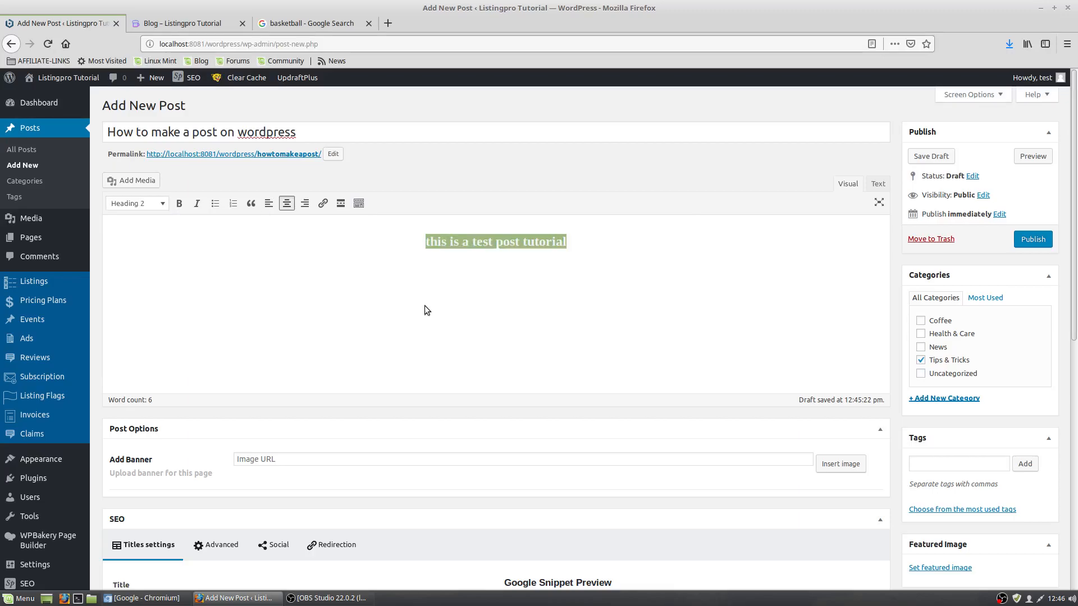
{"action": "left_click", "coordinate": [630, 249]}
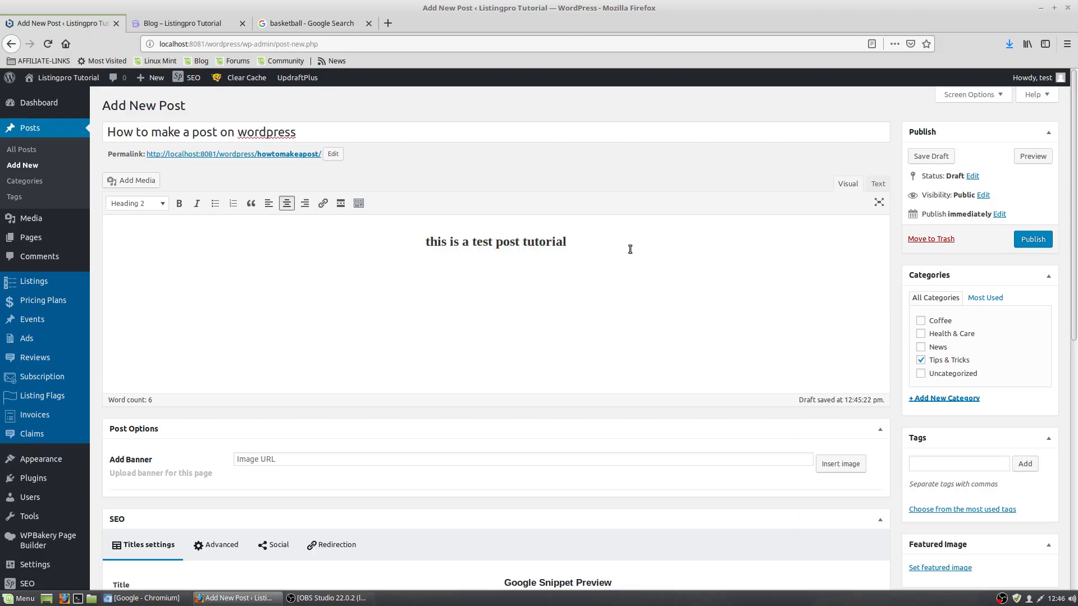
Add three paragraphs below the heading: "this is a test post" followed by filler letters, a line of random letters, and "ironron"
{"action": "key", "text": "Return"}
{"action": "type", "text": "this is a test p"}
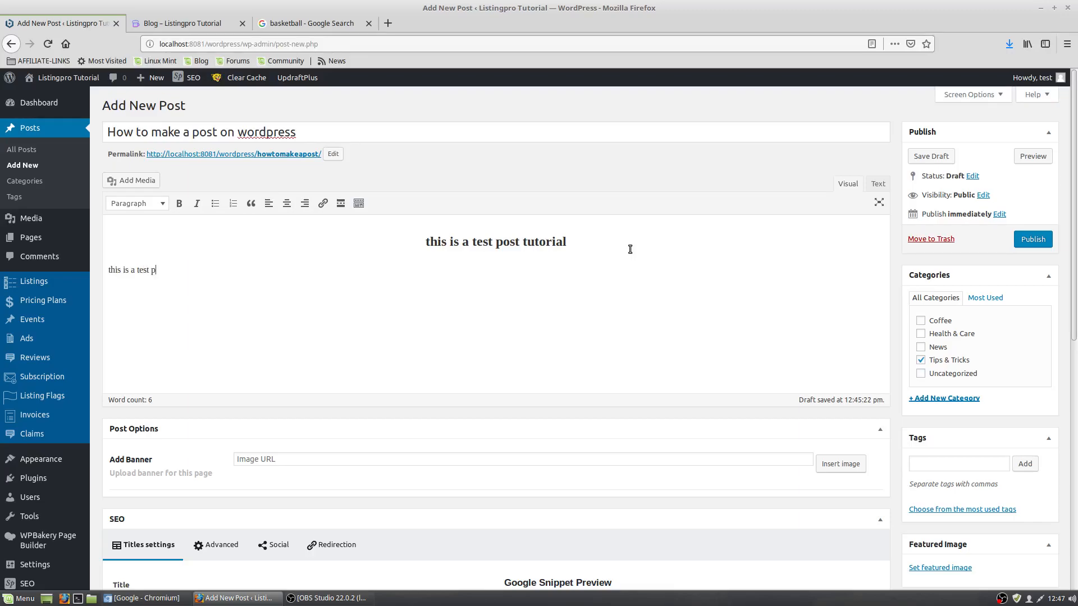
{"action": "type", "text": "ost ufurufururturtutututututututututututututututu "}
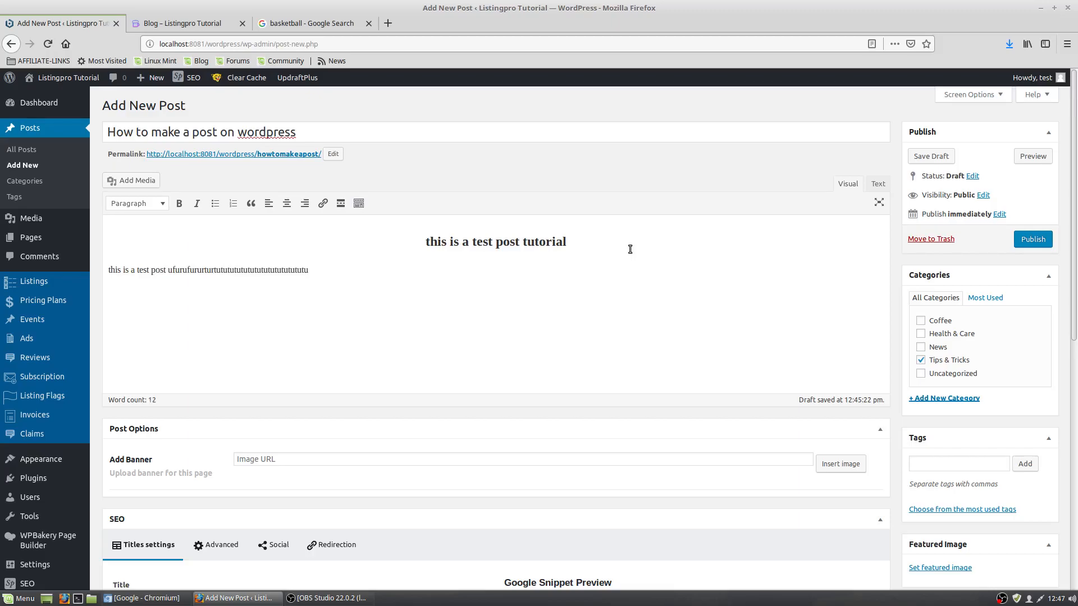
{"action": "type", "text": "unuivniufnfiunfiufnuifn"}
{"action": "type", "text": "fiunfiufn "}
{"action": "type", "text": "ironron"}
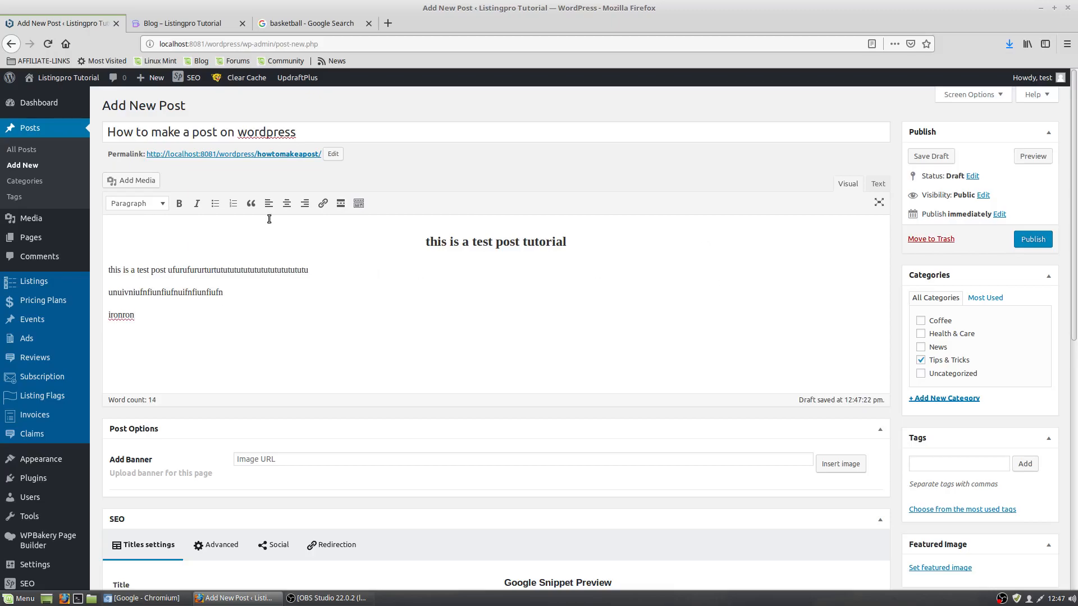
Try right alignment on the "ironron" paragraph and set it back to left alignment
{"action": "left_click", "coordinate": [308, 205]}
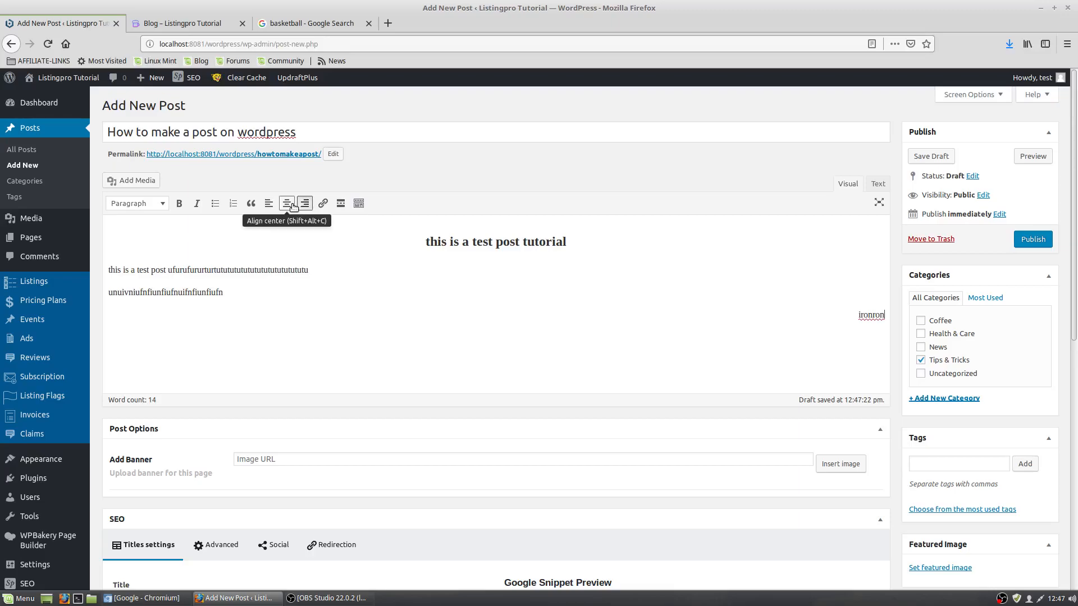
{"action": "left_click", "coordinate": [269, 205]}
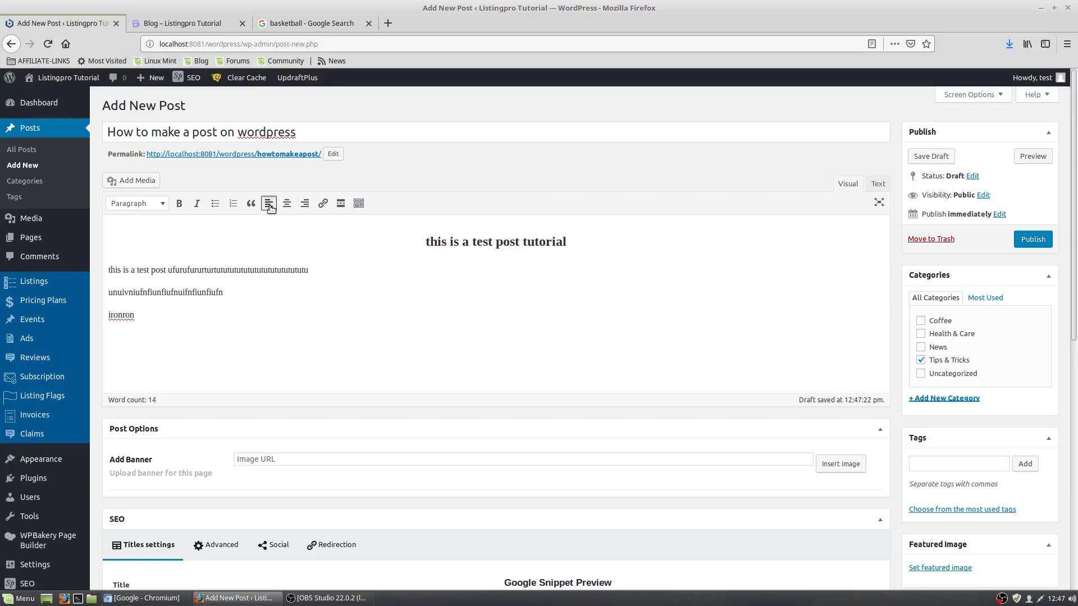
Insert the existing library image icons8-chili-pepper-48.png on a new line below "ironron"
{"action": "key", "text": "Return"}
{"action": "left_click", "coordinate": [124, 180]}
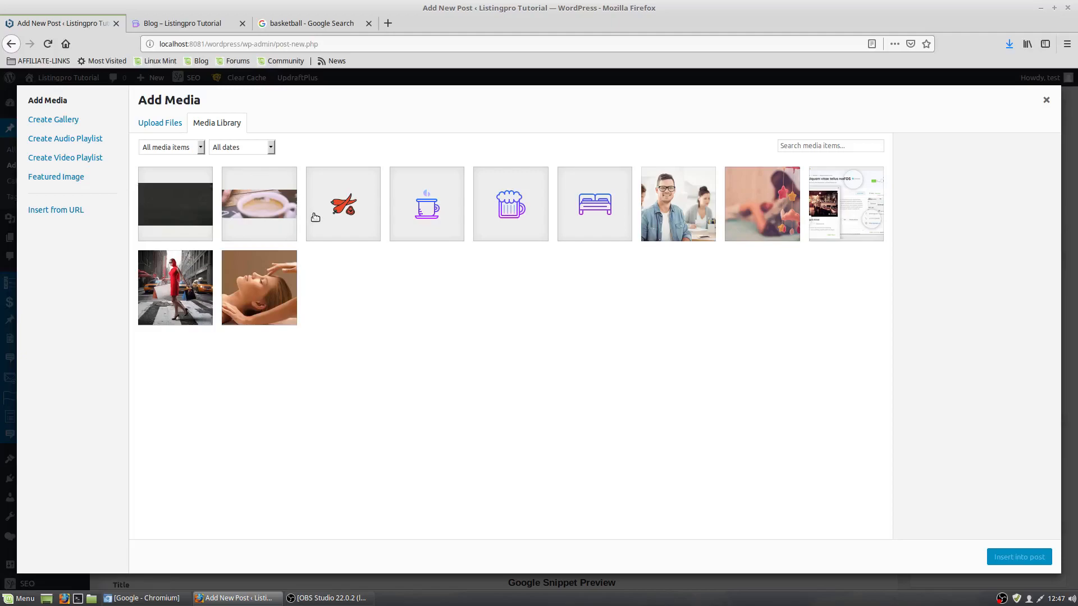
{"action": "left_click", "coordinate": [347, 209]}
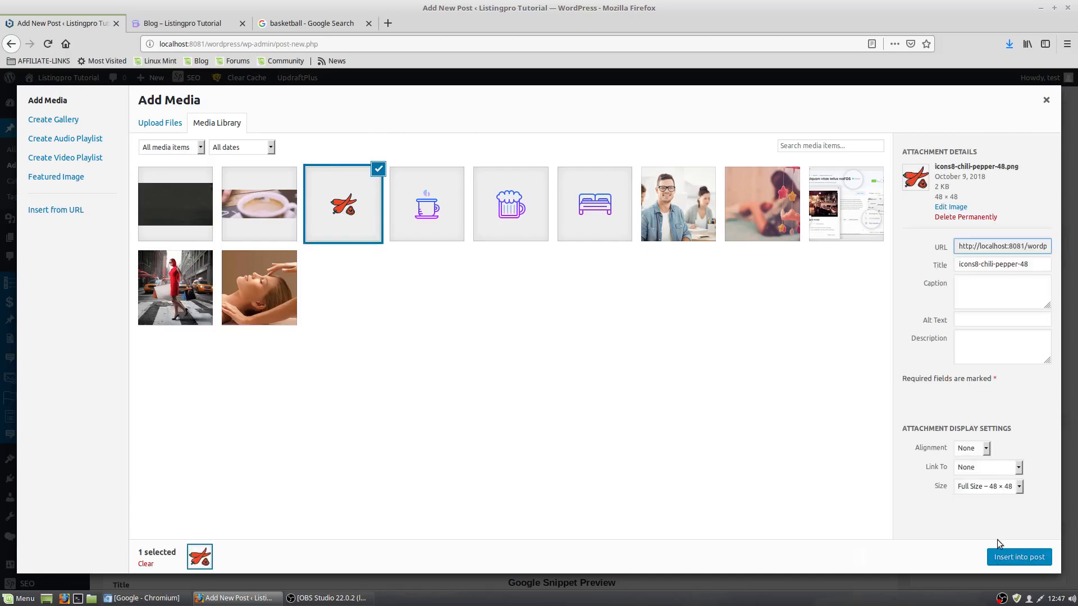
{"action": "left_click", "coordinate": [1017, 557]}
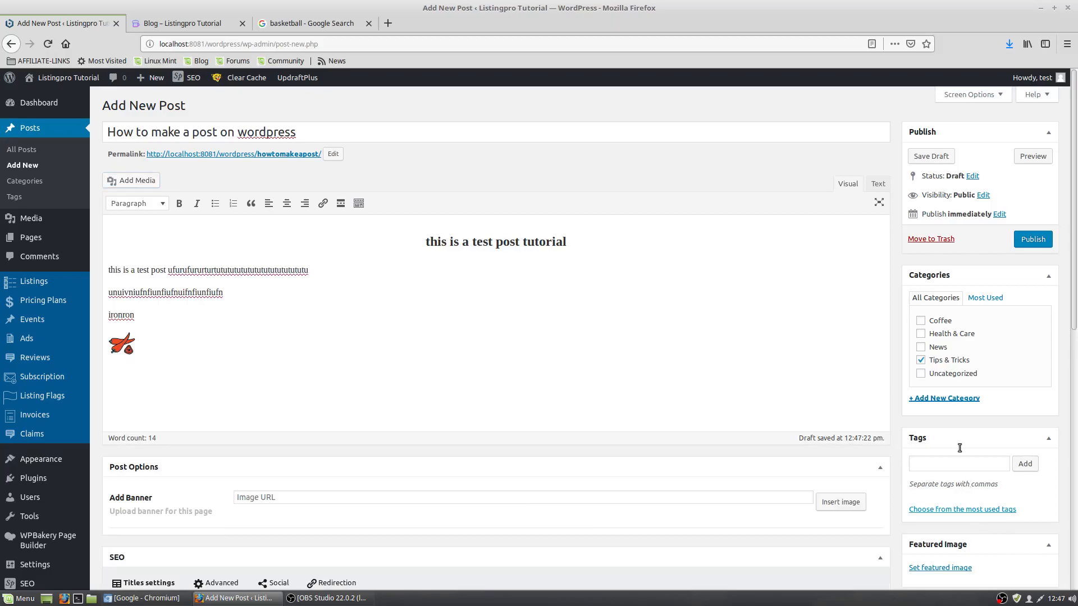
Open the Spalding NBA Replica basketball image from the Google image results on its own and copy its image location
{"action": "left_click", "coordinate": [306, 23]}
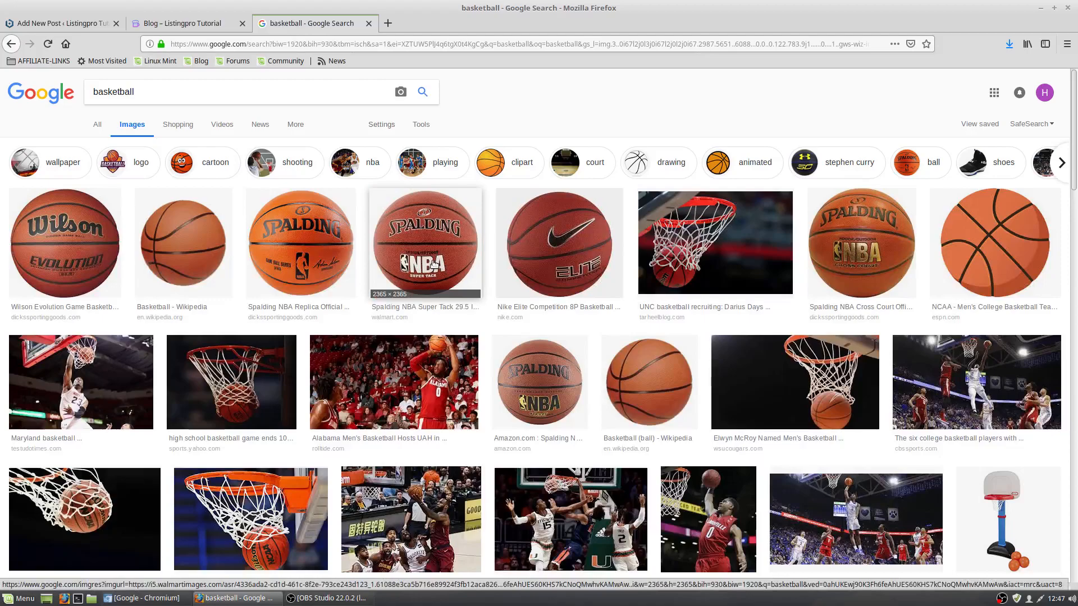
{"action": "right_click", "coordinate": [320, 246]}
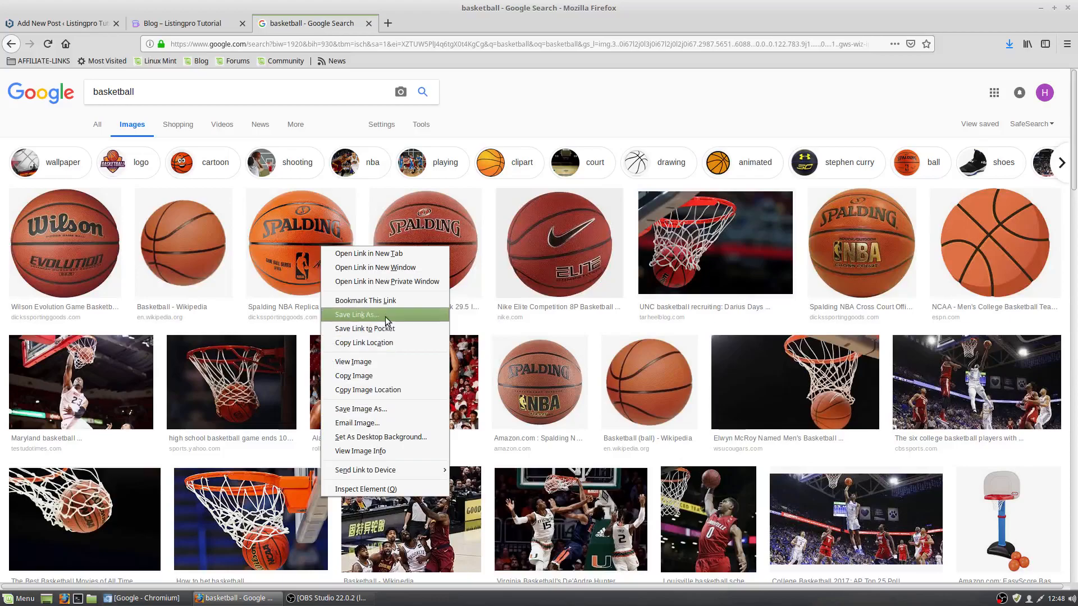
{"action": "left_click", "coordinate": [382, 362]}
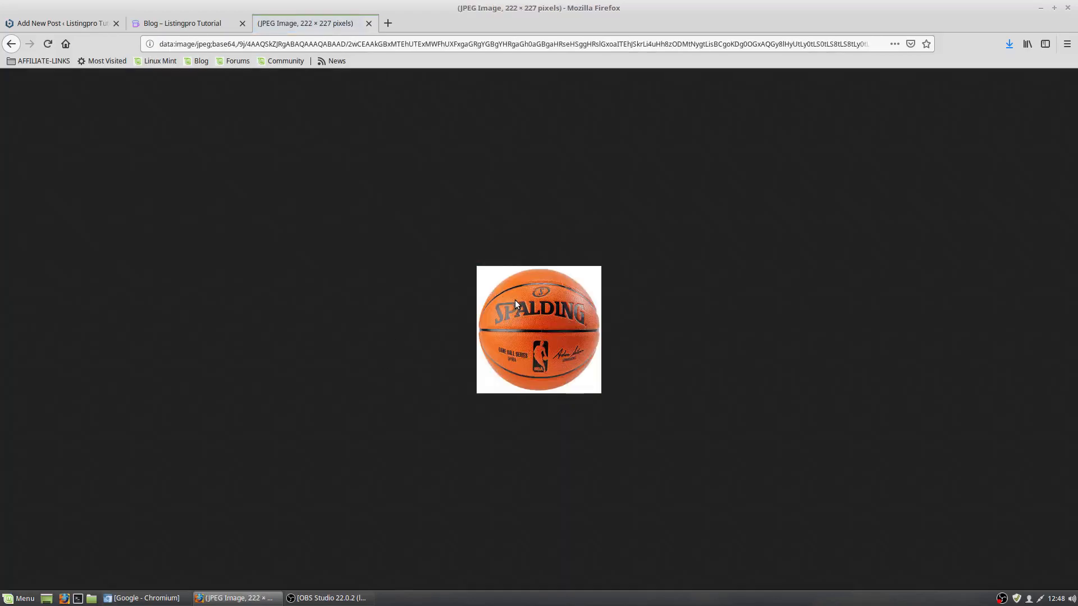
{"action": "right_click", "coordinate": [516, 303]}
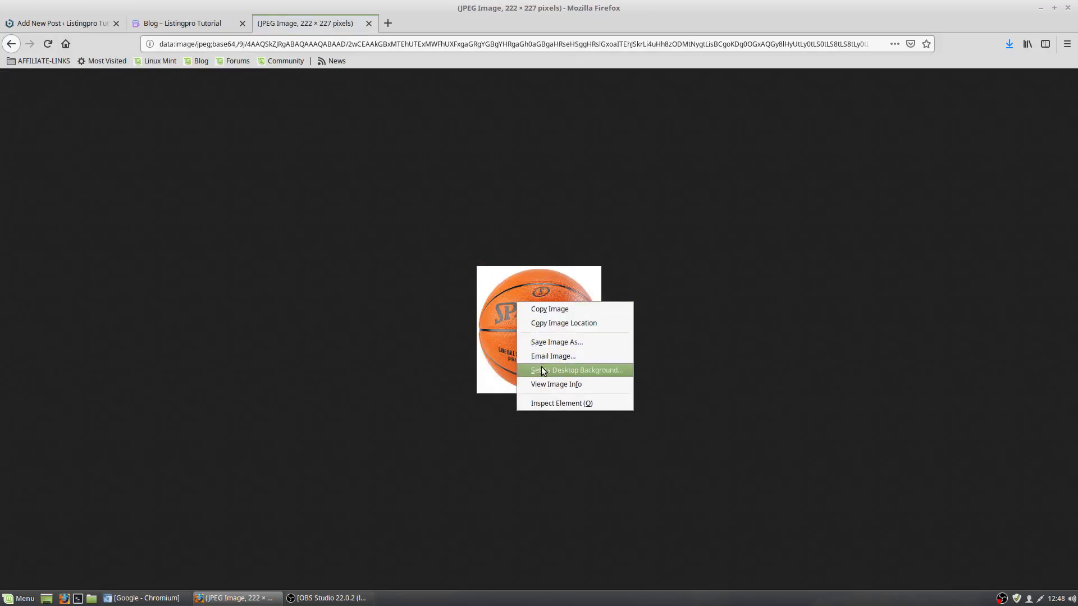
{"action": "left_click", "coordinate": [547, 329]}
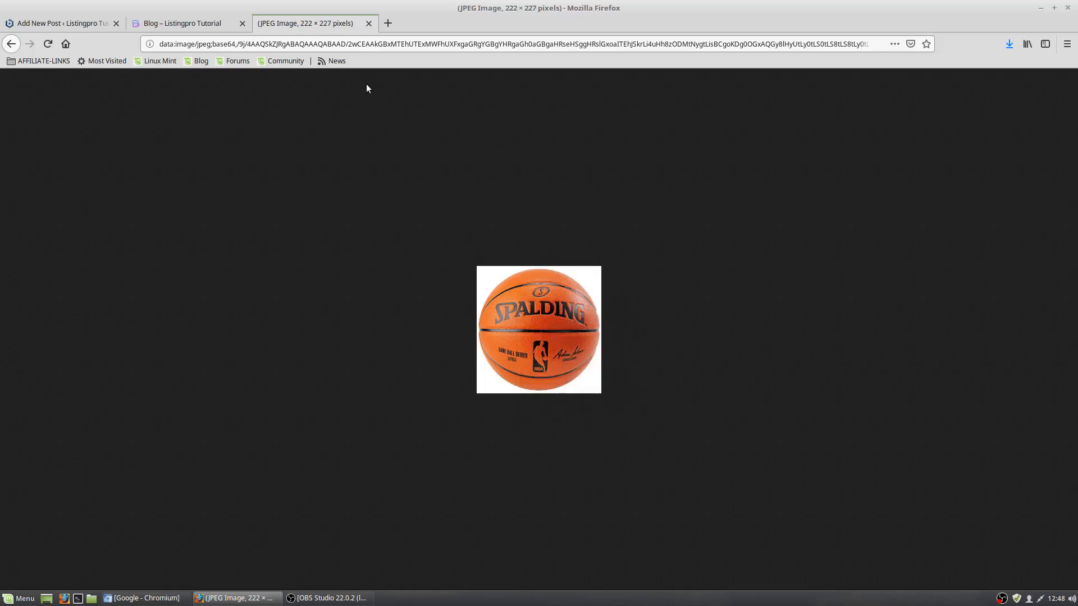
Try to insert the copied image address below the chili pepper image in the post with link text "basketball", and delete the inserted link
{"action": "left_click", "coordinate": [191, 21]}
{"action": "left_click", "coordinate": [96, 28]}
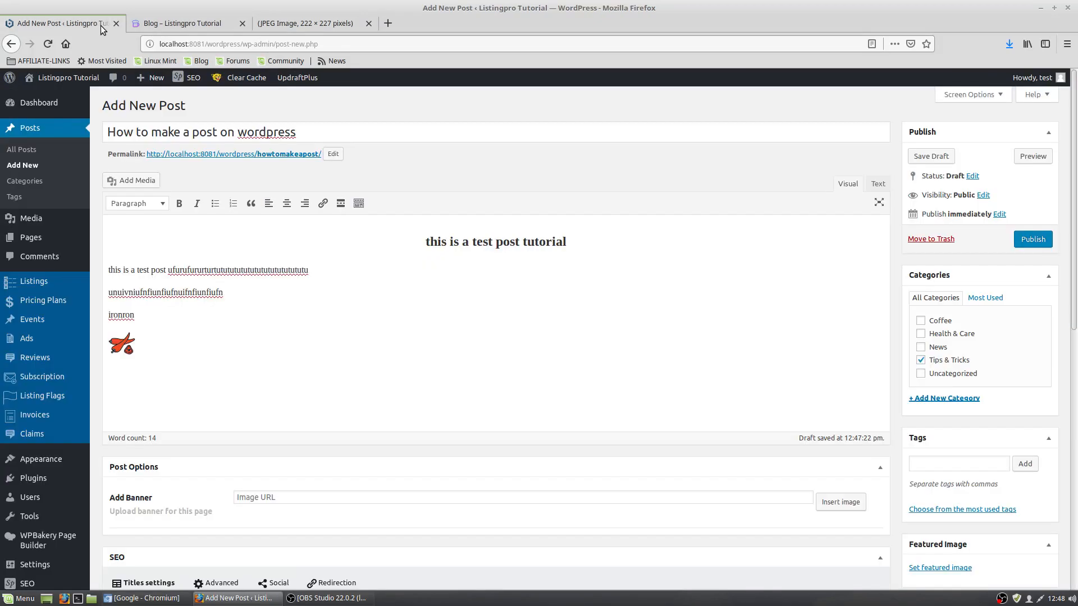
{"action": "left_click", "coordinate": [125, 371]}
{"action": "left_click", "coordinate": [141, 183]}
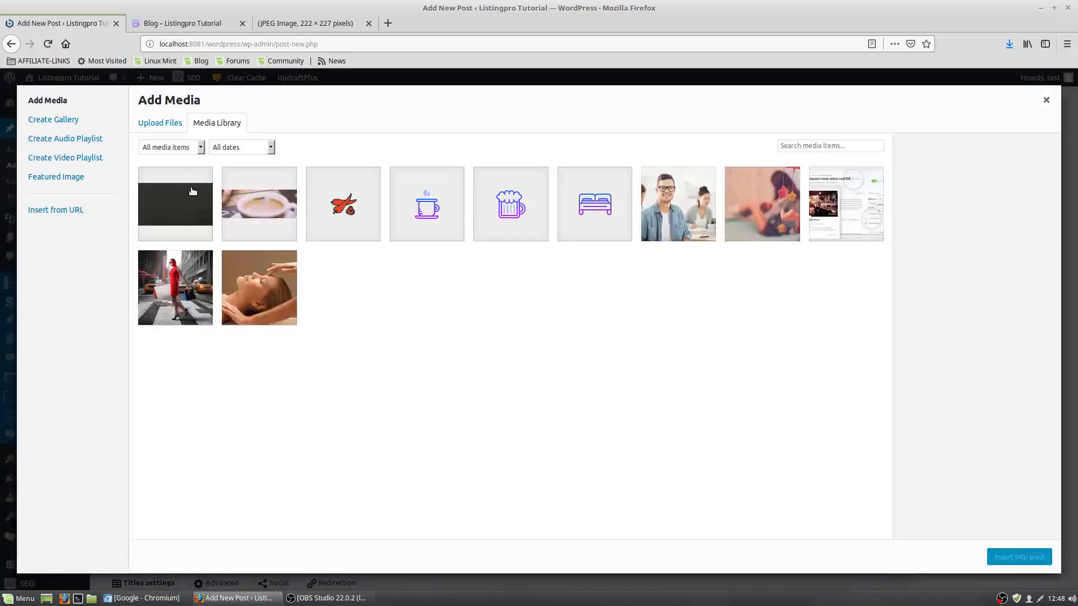
{"action": "left_click", "coordinate": [65, 214]}
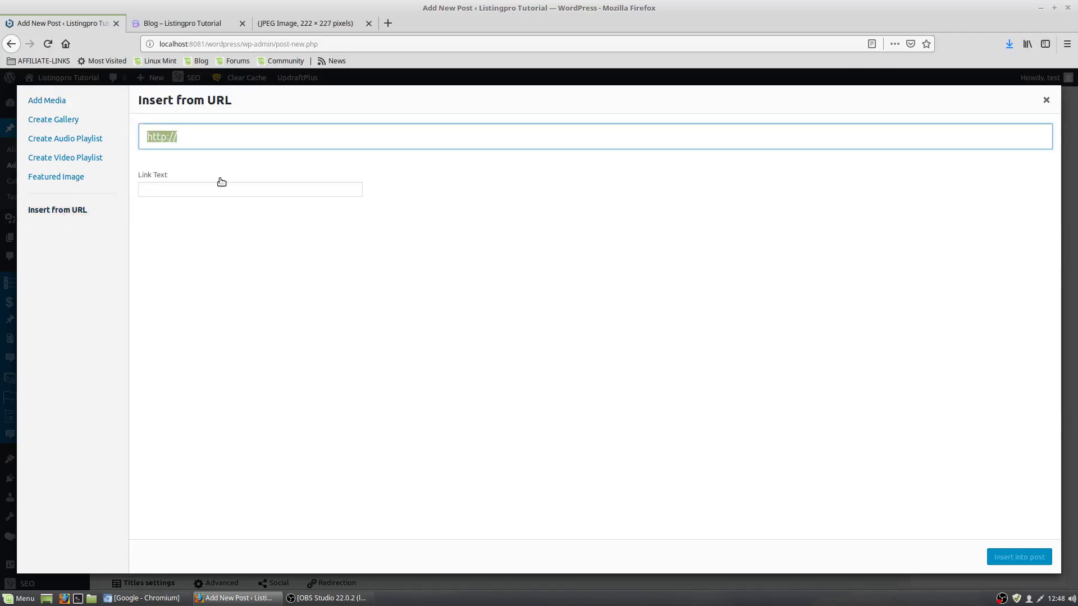
{"action": "left_click", "coordinate": [188, 191]}
{"action": "left_click", "coordinate": [226, 137]}
{"action": "right_click", "coordinate": [226, 137]}
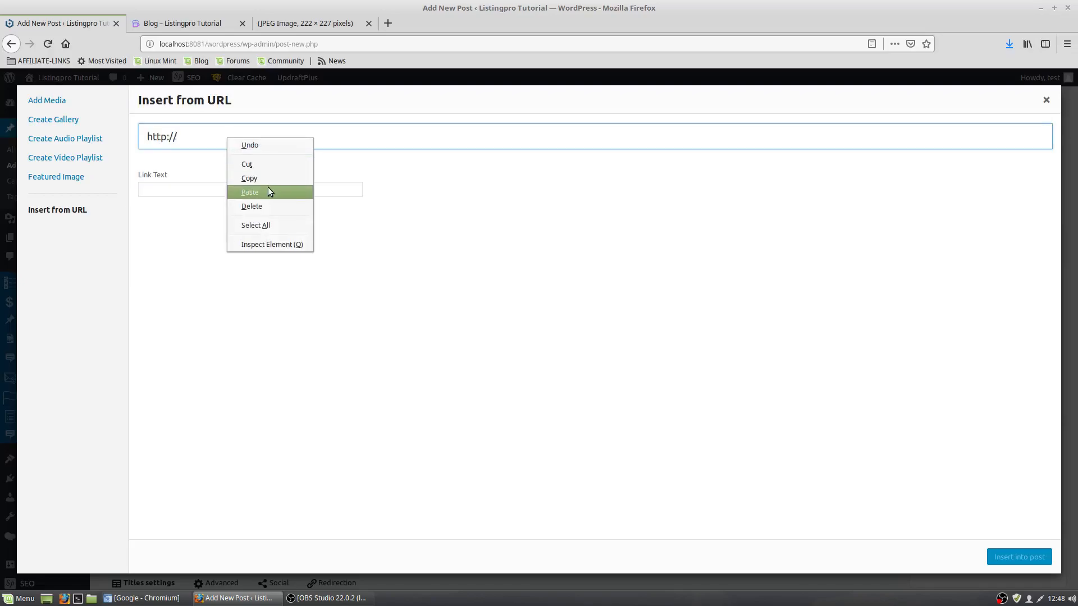
{"action": "left_click", "coordinate": [268, 187]}
{"action": "left_click", "coordinate": [215, 195]}
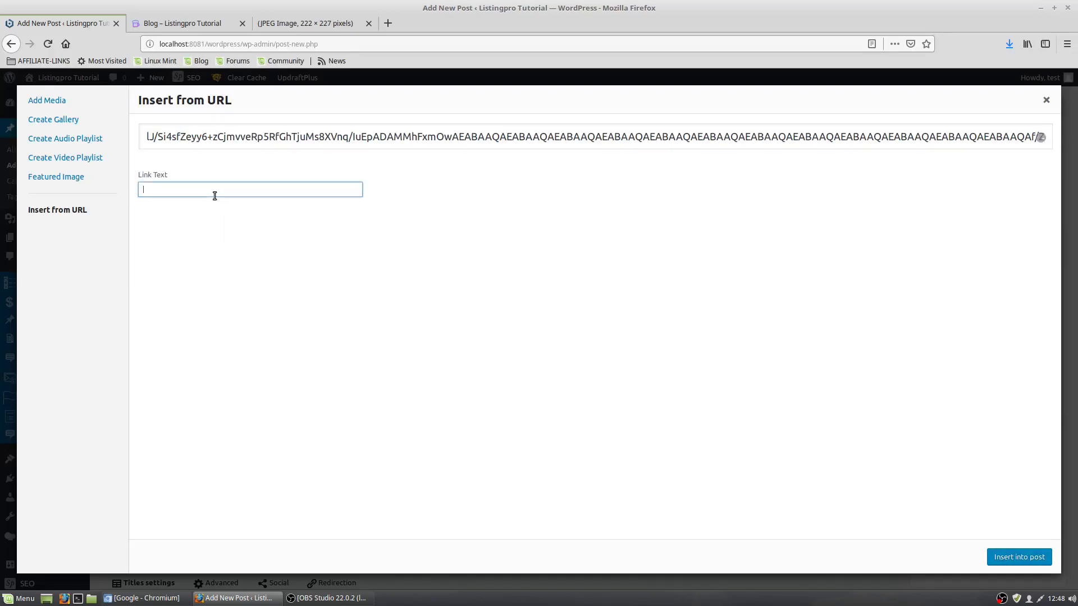
{"action": "type", "text": "basketball"}
{"action": "left_click", "coordinate": [1002, 562]}
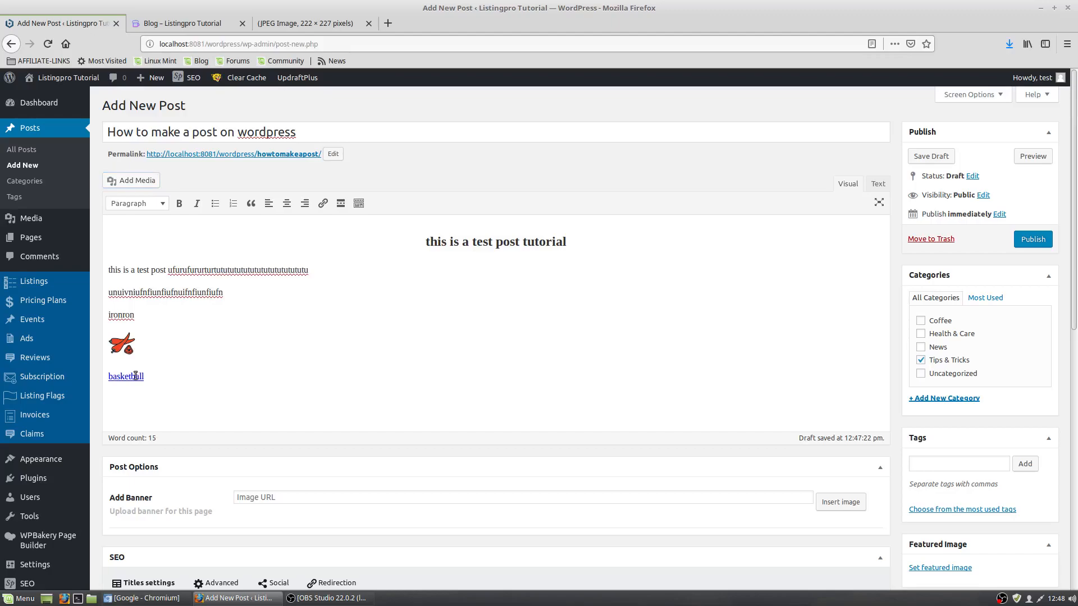
{"action": "left_click_drag", "start_coordinate": [149, 376], "coordinate": [93, 377]}
{"action": "key", "text": "BackSpace"}
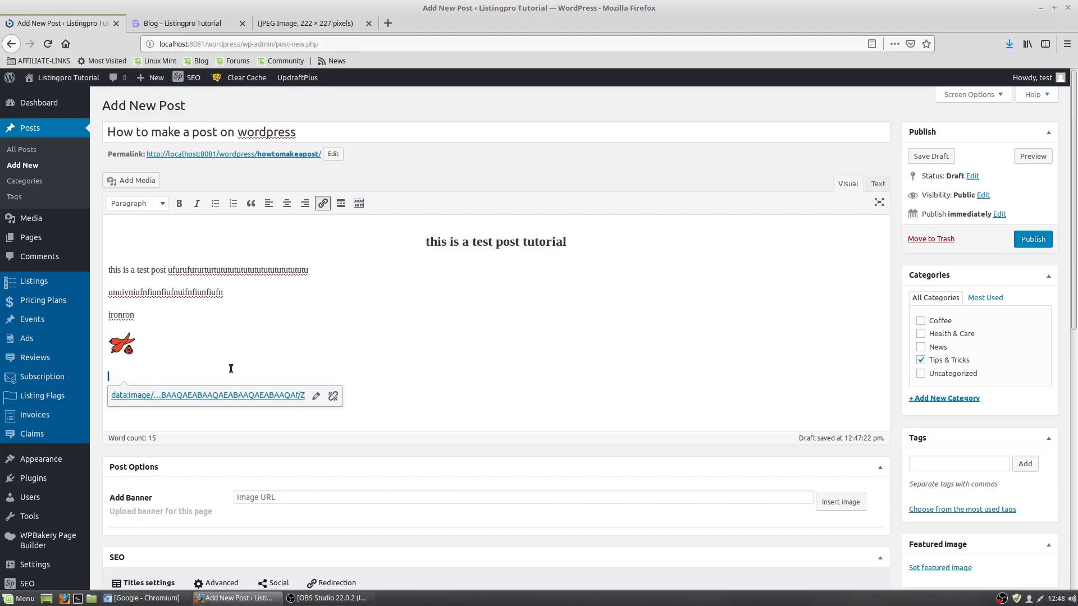
Insert the basketball image from its copied URL below the chili pepper image, with center alignment
{"action": "left_click", "coordinate": [136, 182]}
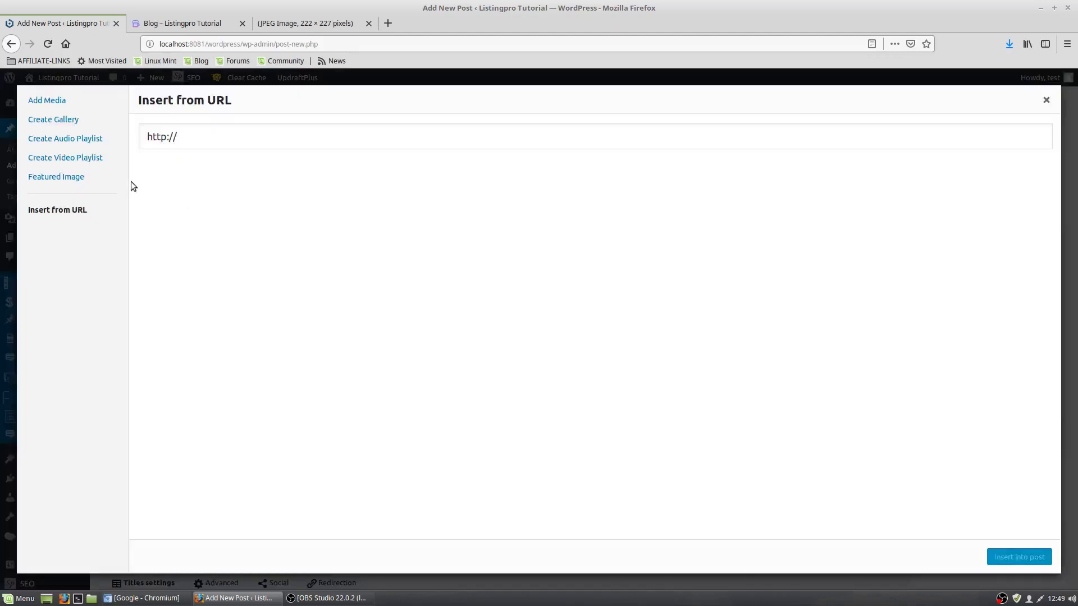
{"action": "left_click", "coordinate": [63, 209]}
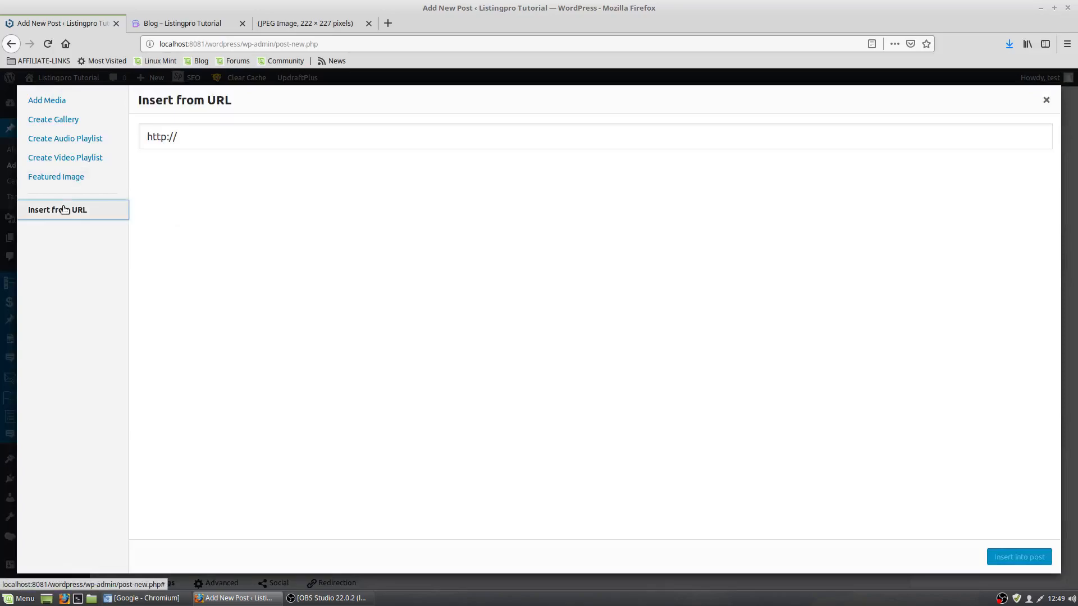
{"action": "double_click", "coordinate": [185, 138]}
{"action": "triple_click", "coordinate": [185, 138]}
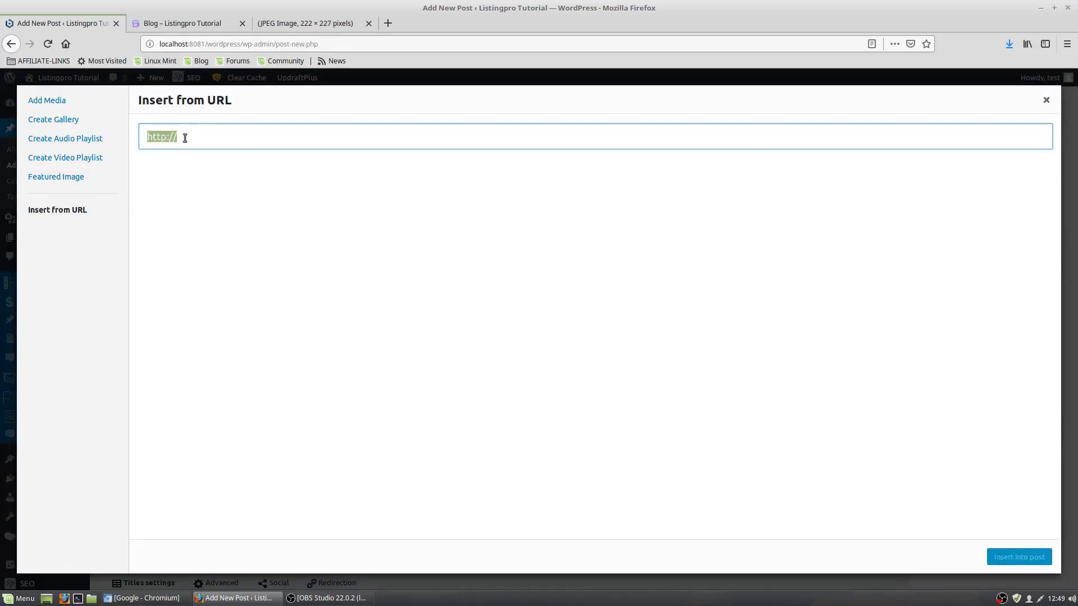
{"action": "right_click", "coordinate": [185, 138]}
{"action": "left_click", "coordinate": [220, 190]}
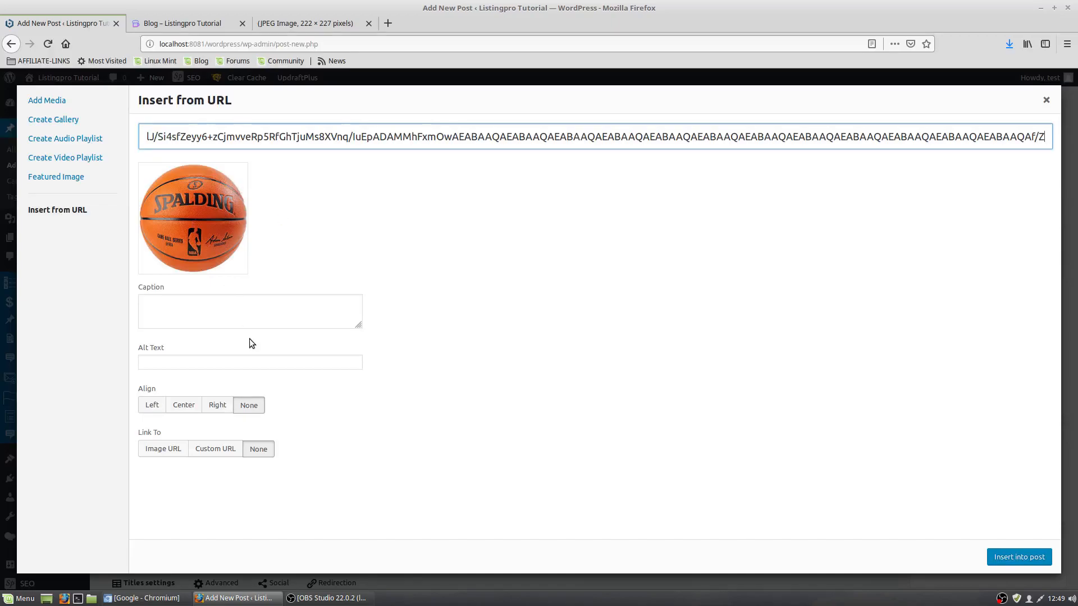
{"action": "left_click", "coordinate": [185, 405]}
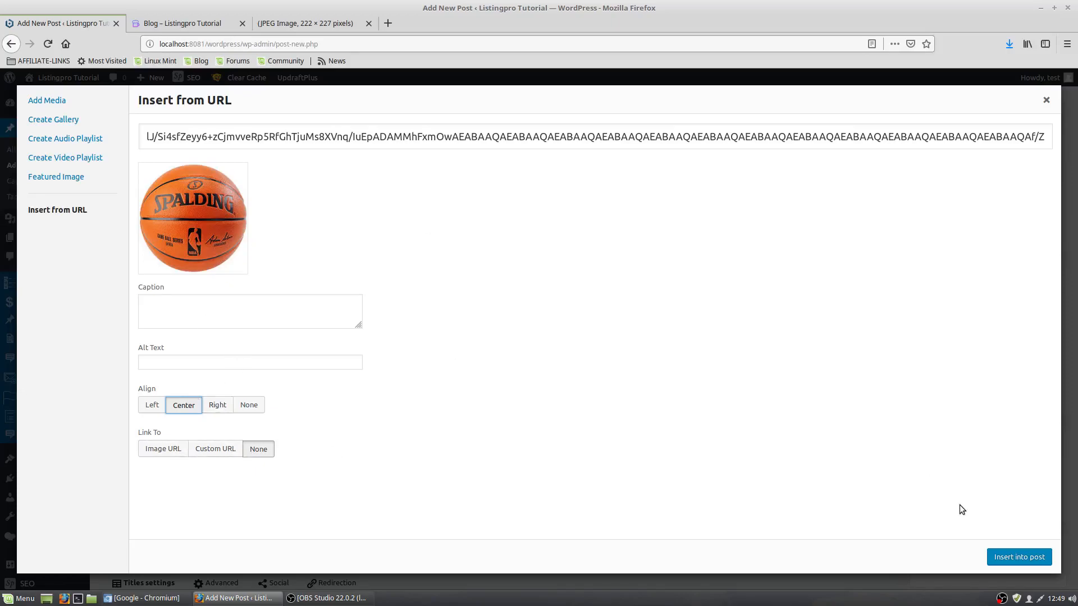
{"action": "left_click", "coordinate": [1022, 565]}
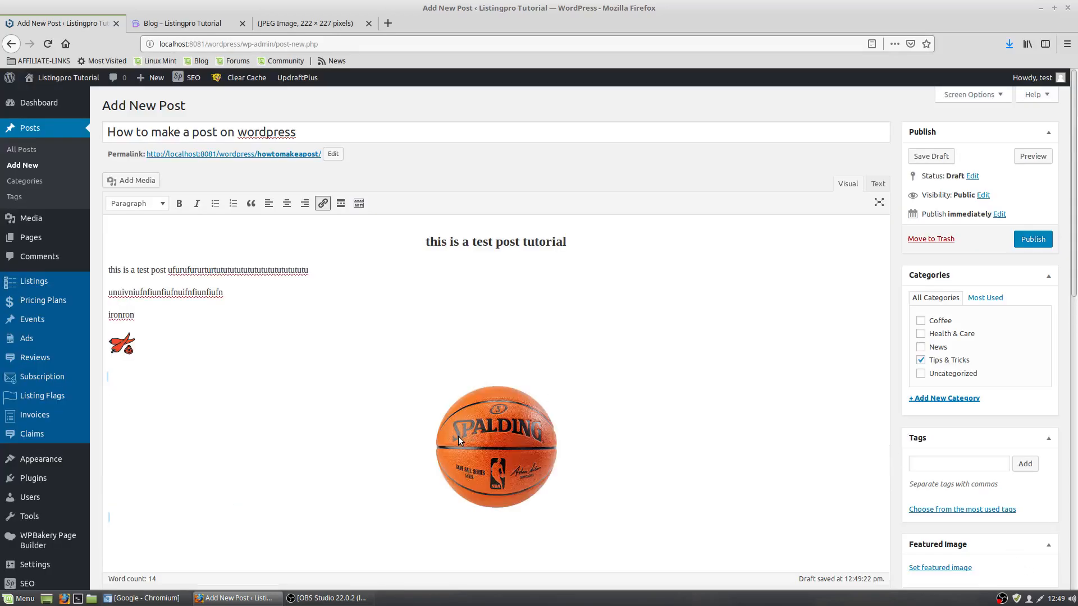
{"action": "left_click", "coordinate": [480, 429]}
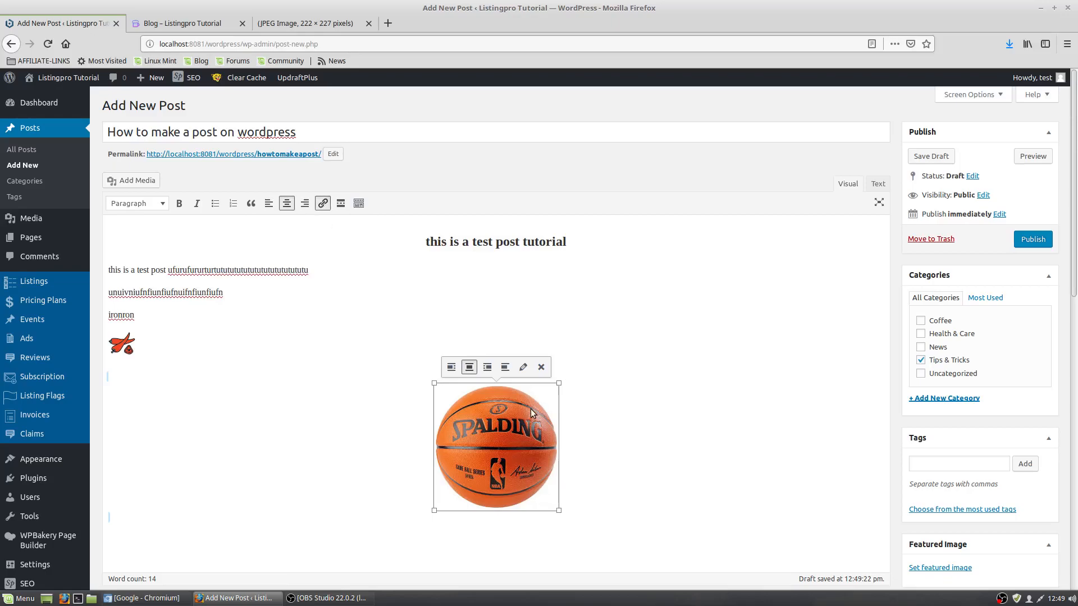
{"action": "left_click", "coordinate": [323, 205]}
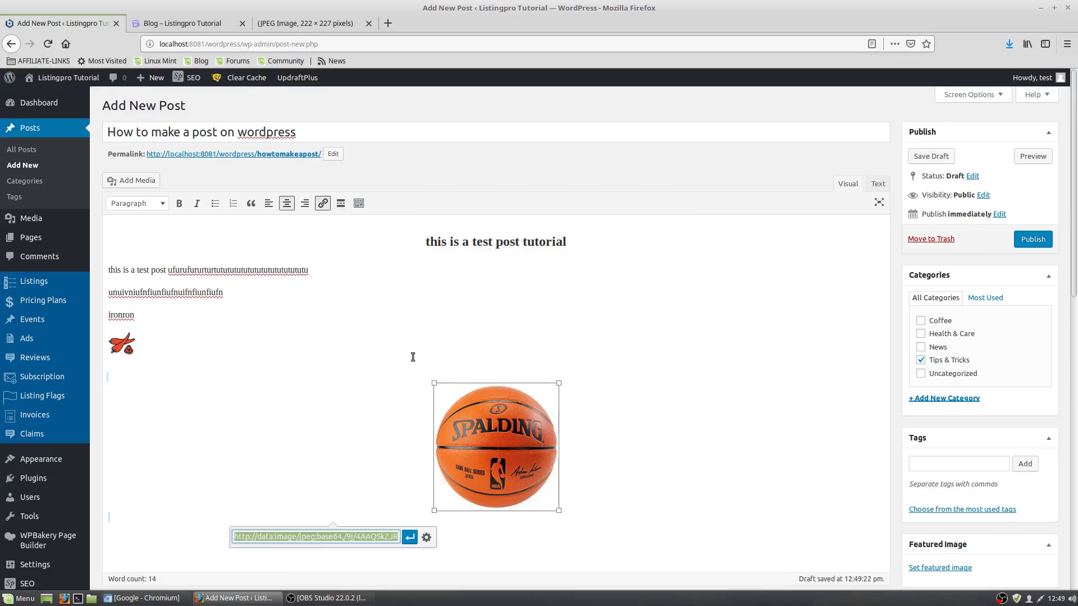
{"action": "scroll", "coordinate": [411, 358], "scroll_direction": "down", "scroll_amount": 3}
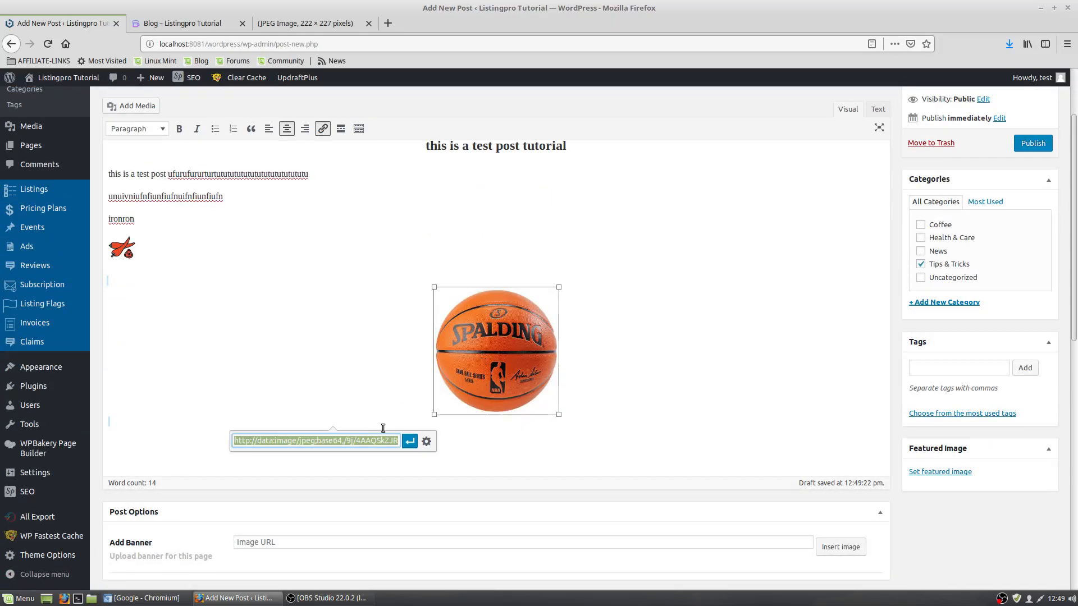
{"action": "left_click", "coordinate": [258, 440]}
{"action": "left_click_drag", "start_coordinate": [258, 441], "coordinate": [430, 446]}
{"action": "key", "text": "BackSpace"}
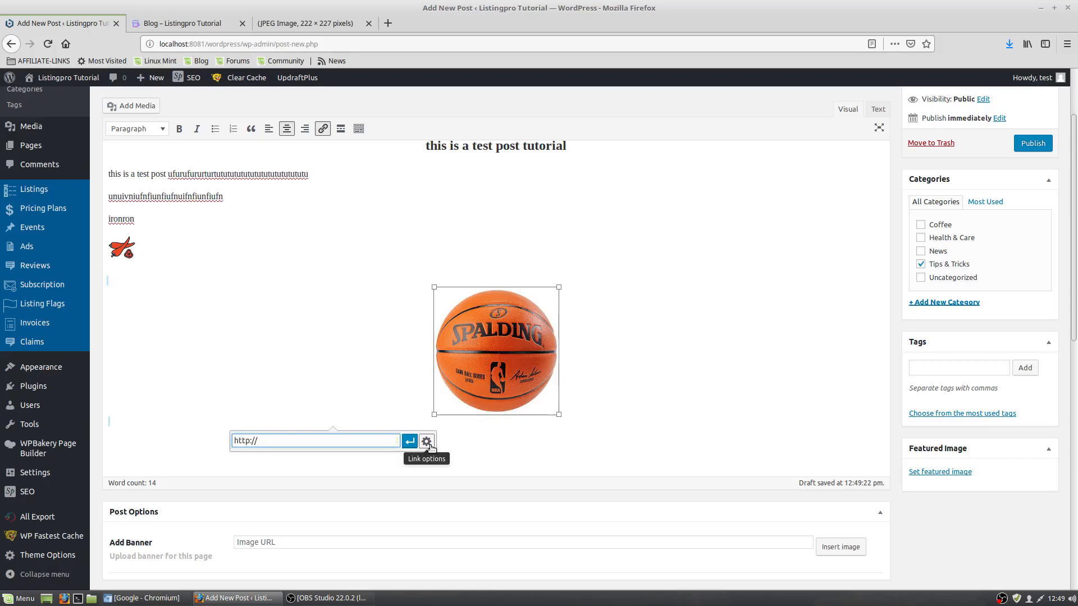
{"action": "type", "text": "google.com"}
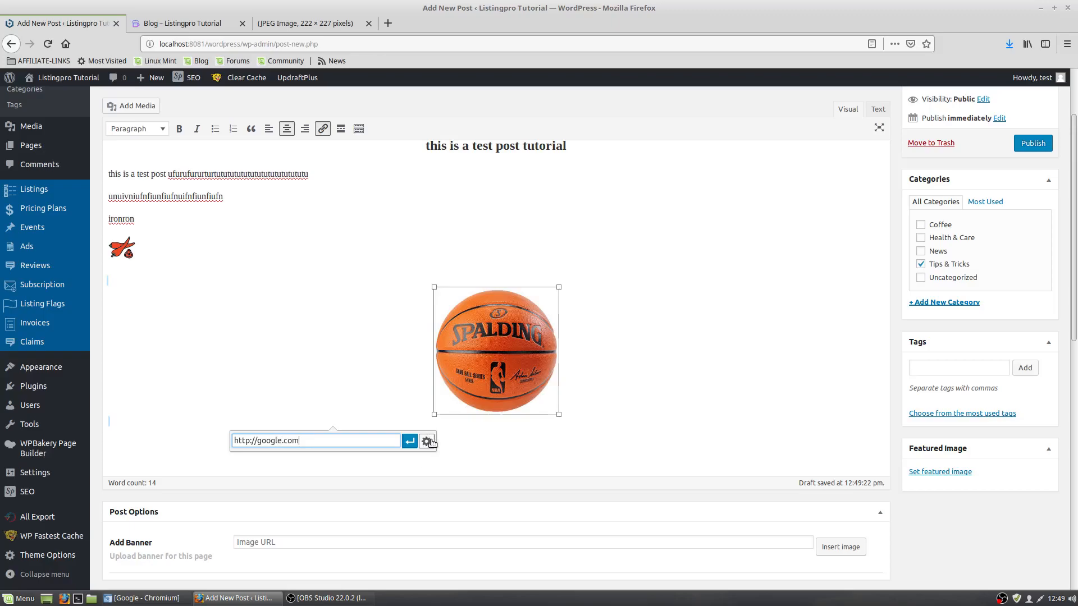
{"action": "left_click", "coordinate": [428, 441]}
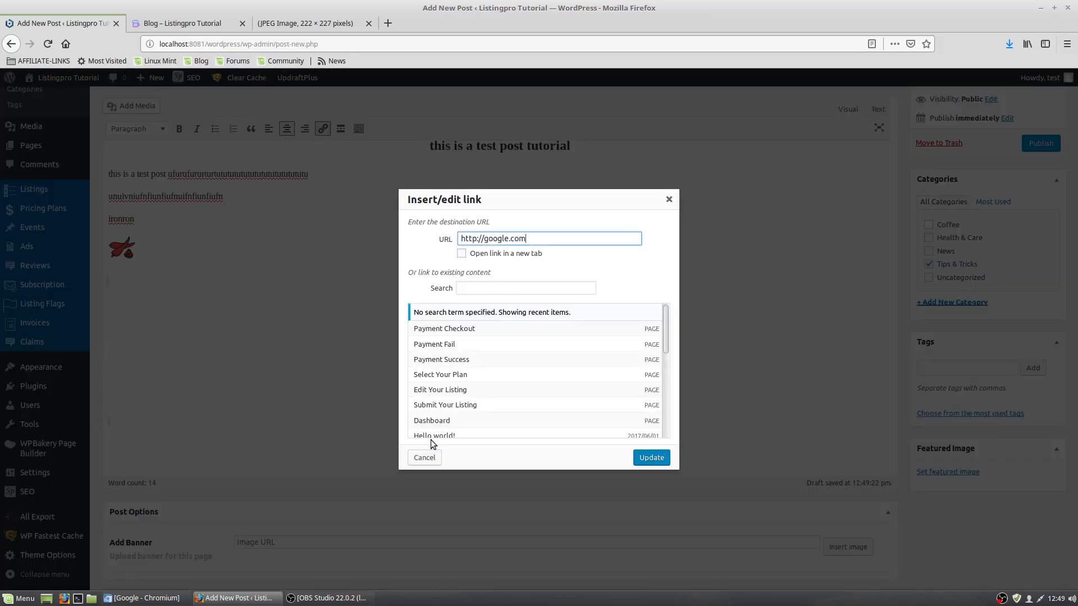
{"action": "left_click", "coordinate": [465, 256]}
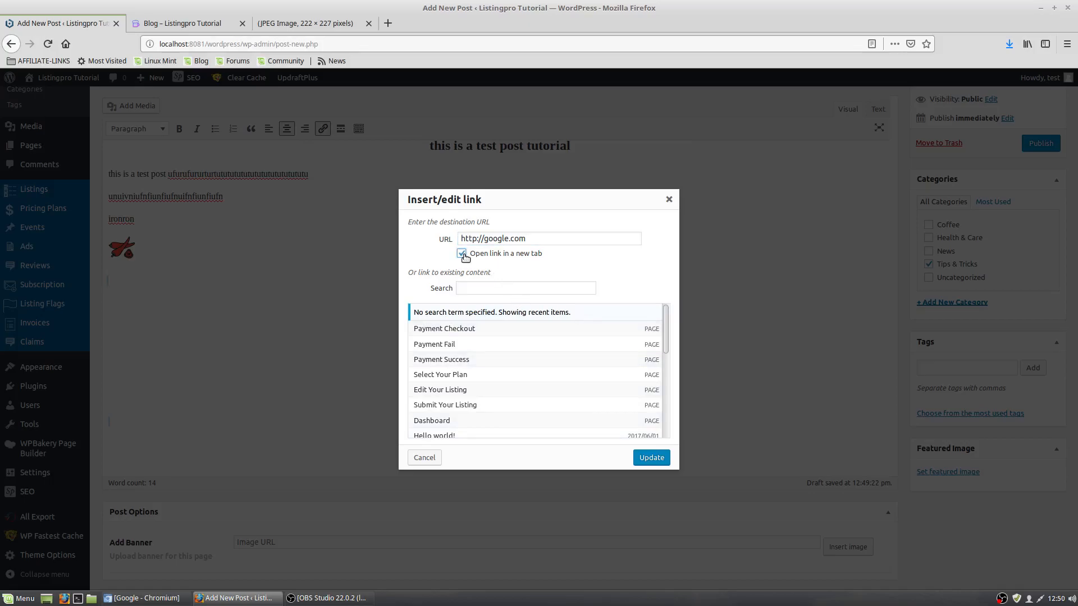
{"action": "left_click", "coordinate": [645, 458]}
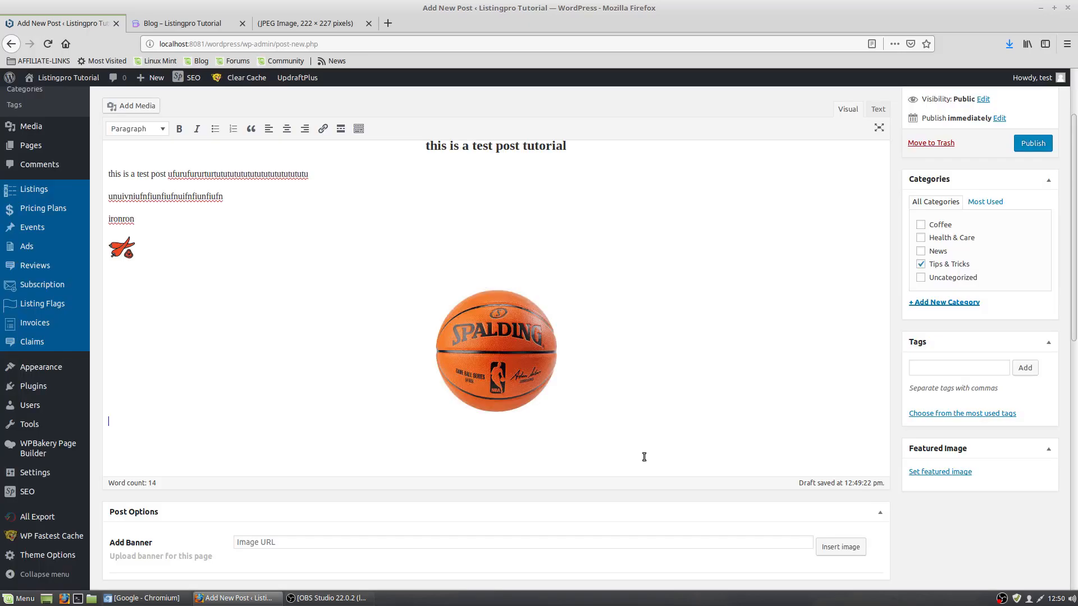
Add a paragraph reading "uihfuihnfiufhn" below the basketball image, leaving blank space in between
{"action": "left_click", "coordinate": [493, 354]}
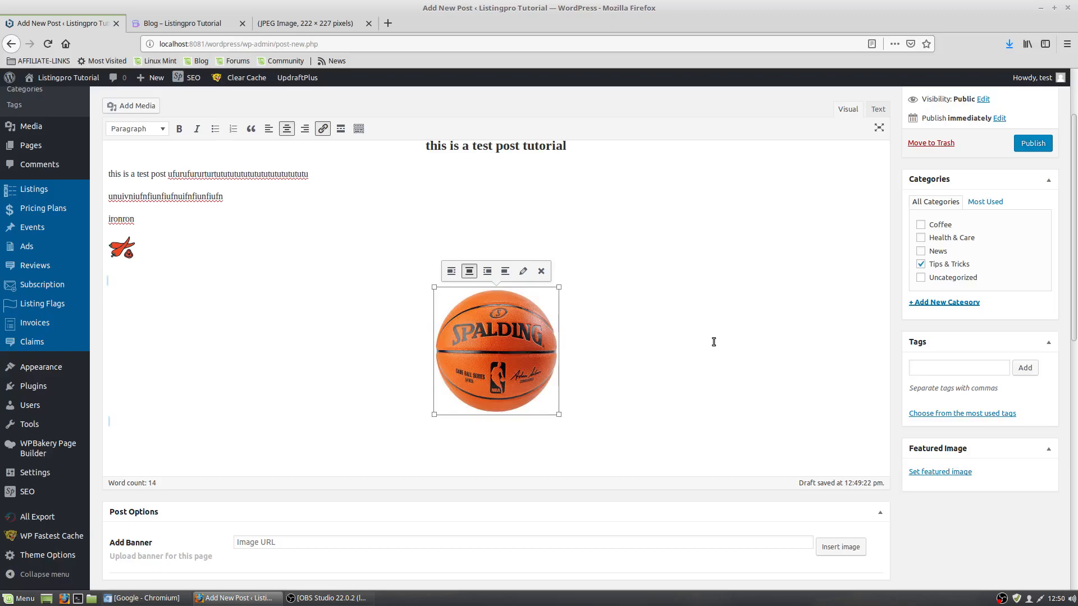
{"action": "scroll", "coordinate": [714, 342], "scroll_direction": "down", "scroll_amount": 3}
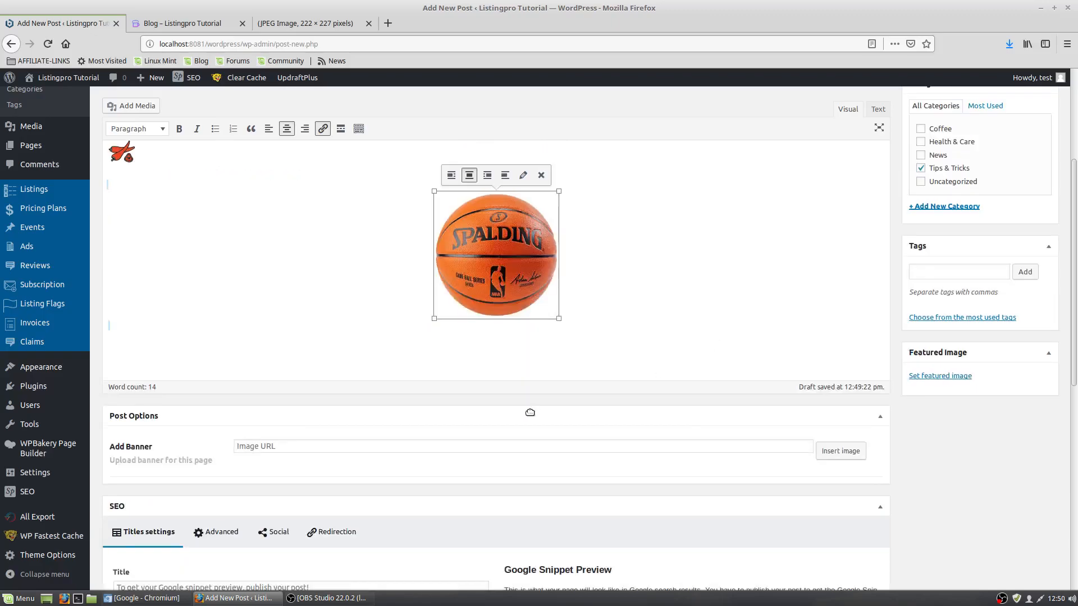
{"action": "left_click", "coordinate": [644, 314]}
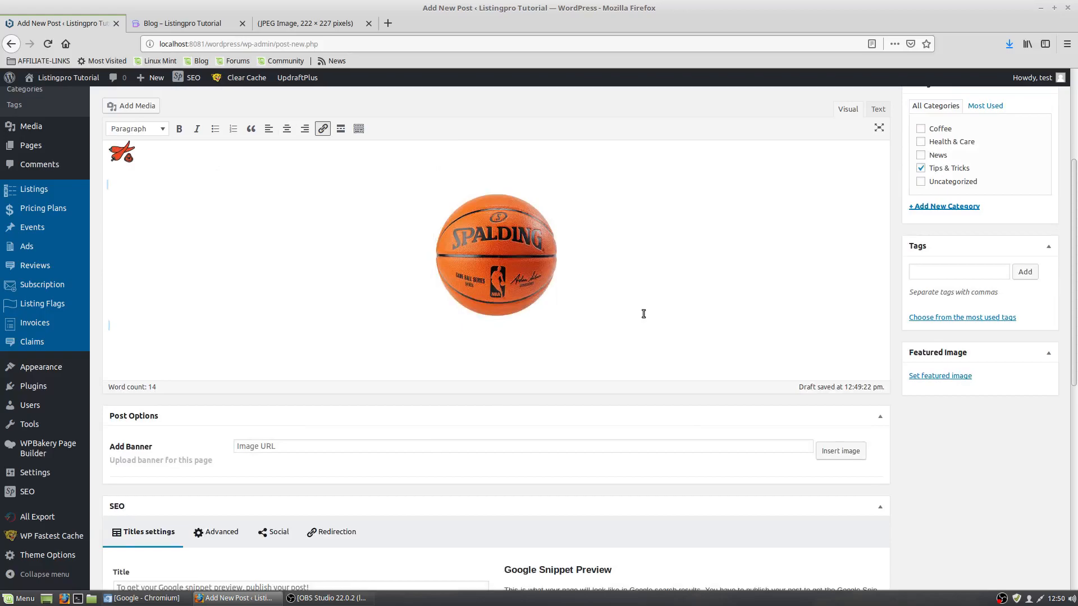
{"action": "key", "text": "Return"}
{"action": "key", "text": "Return"}
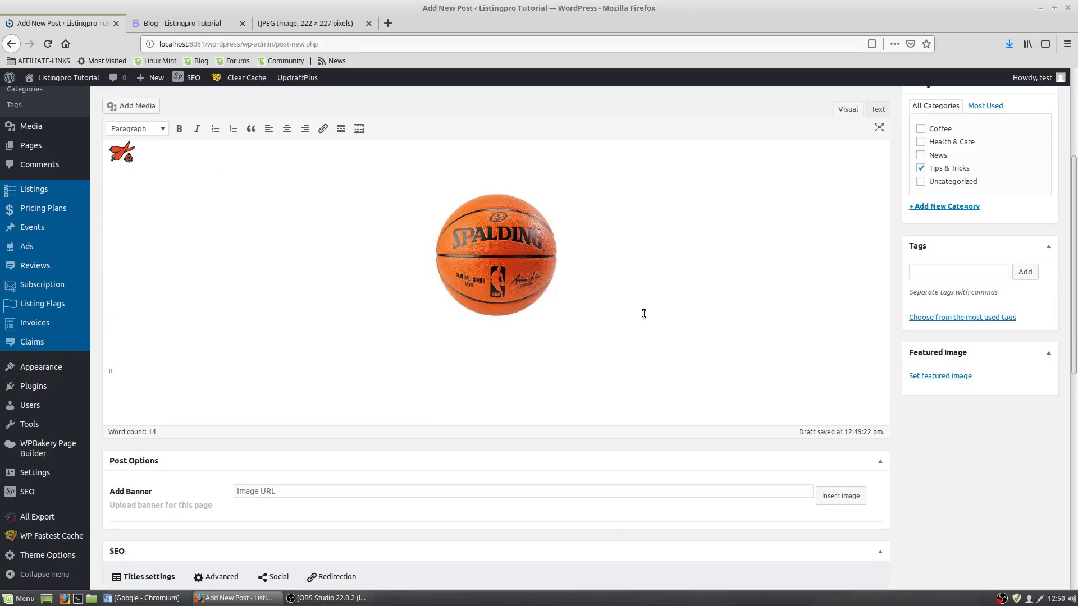
{"action": "type", "text": "uihfuihnfiufhn"}
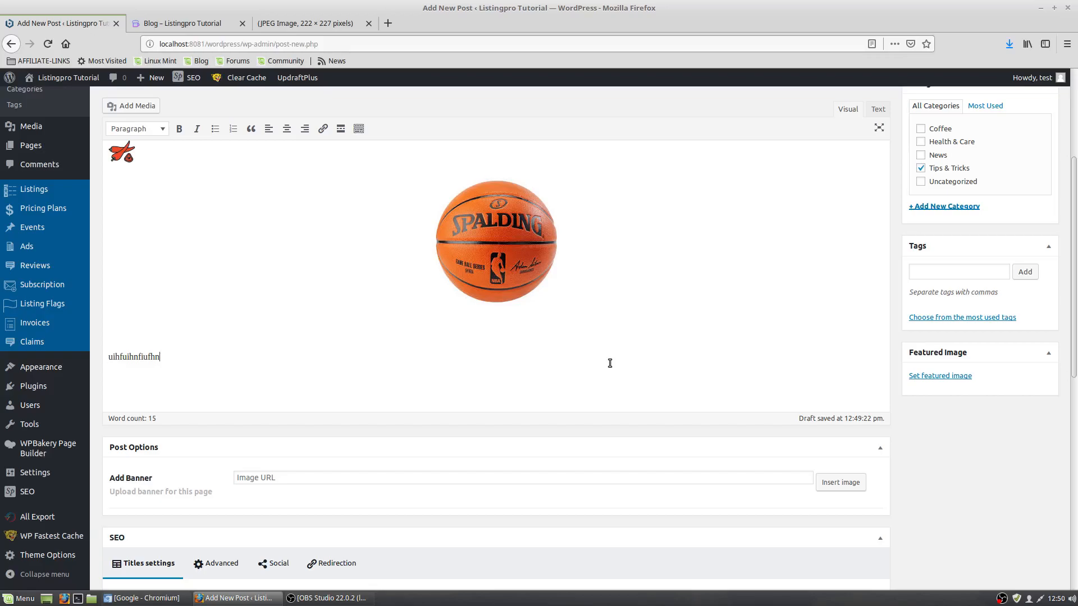
Open the post's howtomakeapost permalink in a new tab and view the preview page
{"action": "scroll", "coordinate": [609, 363], "scroll_direction": "down", "scroll_amount": 2}
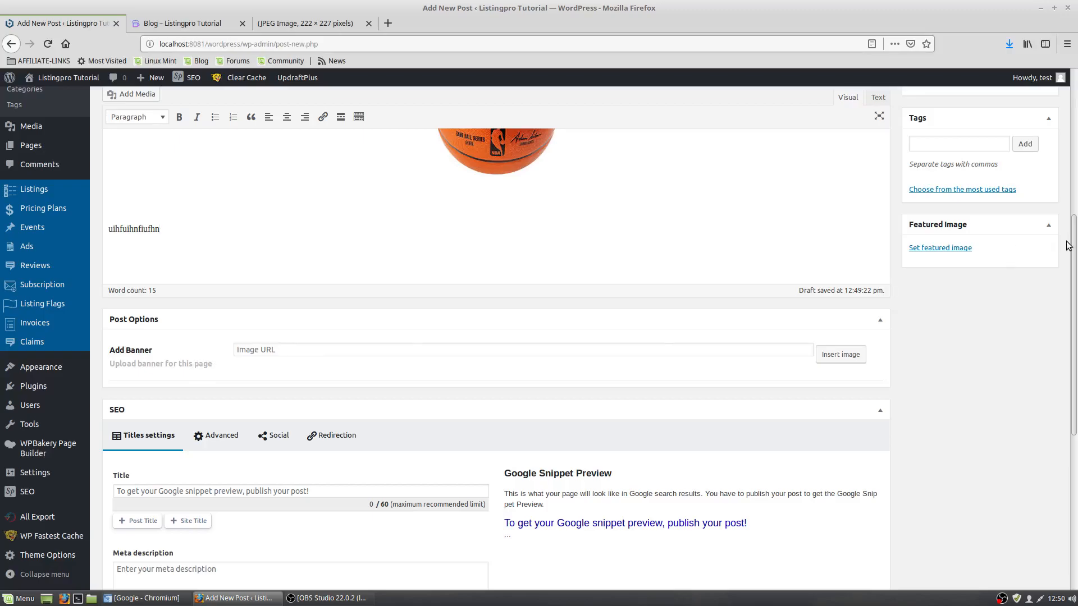
{"action": "scroll", "coordinate": [1068, 246], "scroll_direction": "up", "scroll_amount": 10}
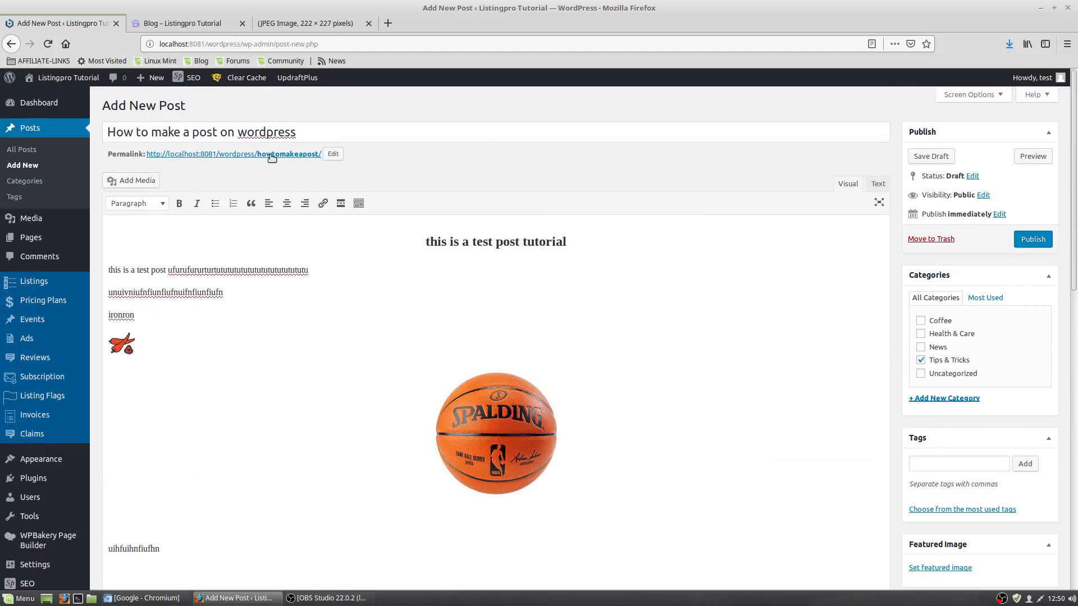
{"action": "right_click", "coordinate": [258, 154]}
{"action": "left_click", "coordinate": [271, 165]}
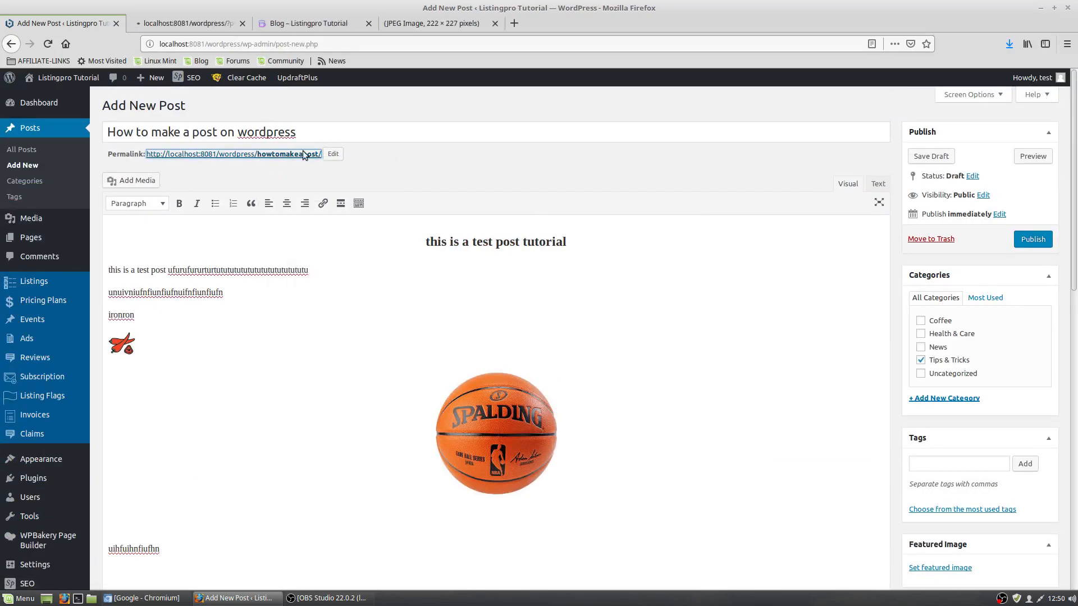
{"action": "left_click", "coordinate": [184, 22]}
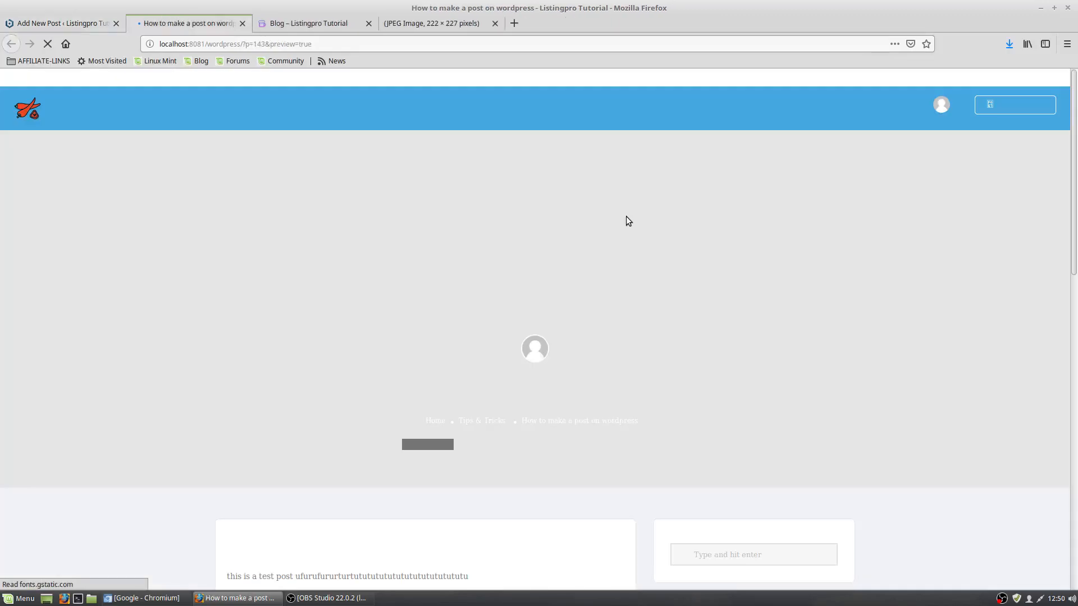
{"action": "left_click_drag", "start_coordinate": [1072, 181], "coordinate": [1075, 225]}
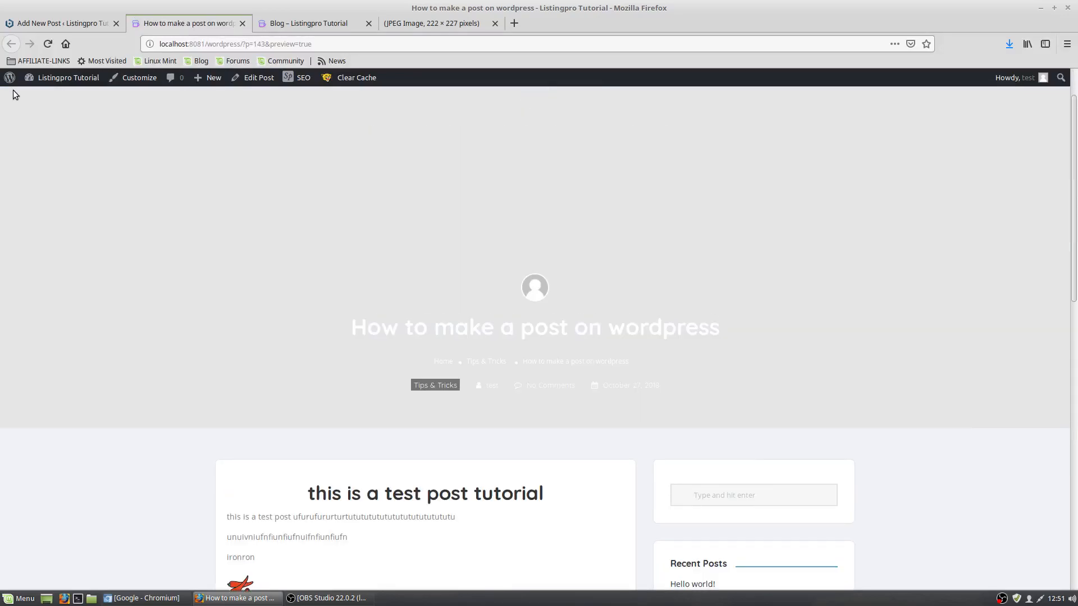
Save the post as a draft and reload its preview to review the content before returning to the editor
{"action": "left_click", "coordinate": [56, 26]}
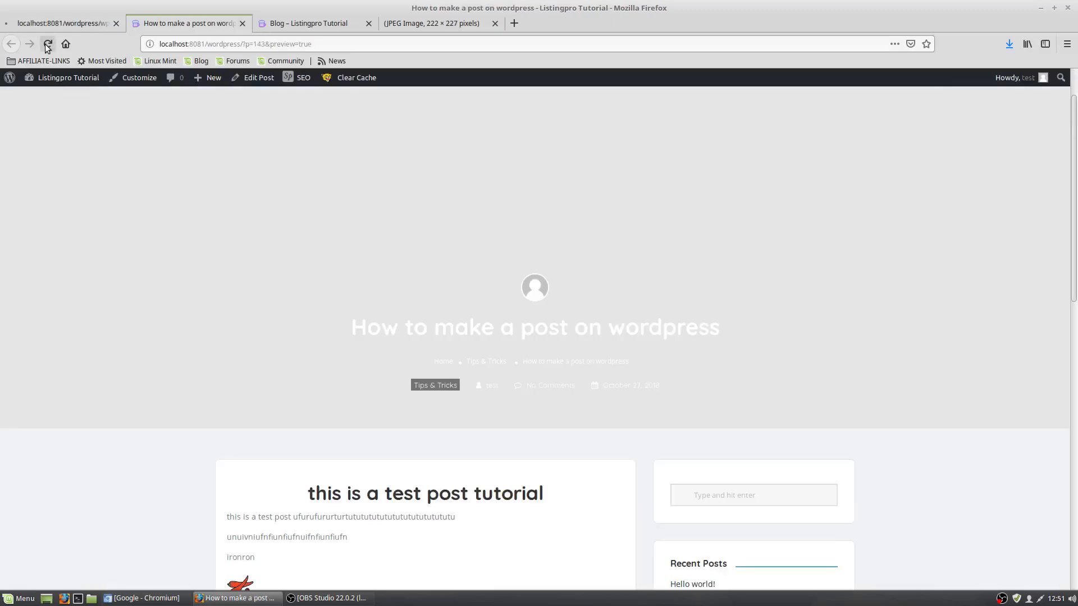
{"action": "left_click", "coordinate": [47, 45]}
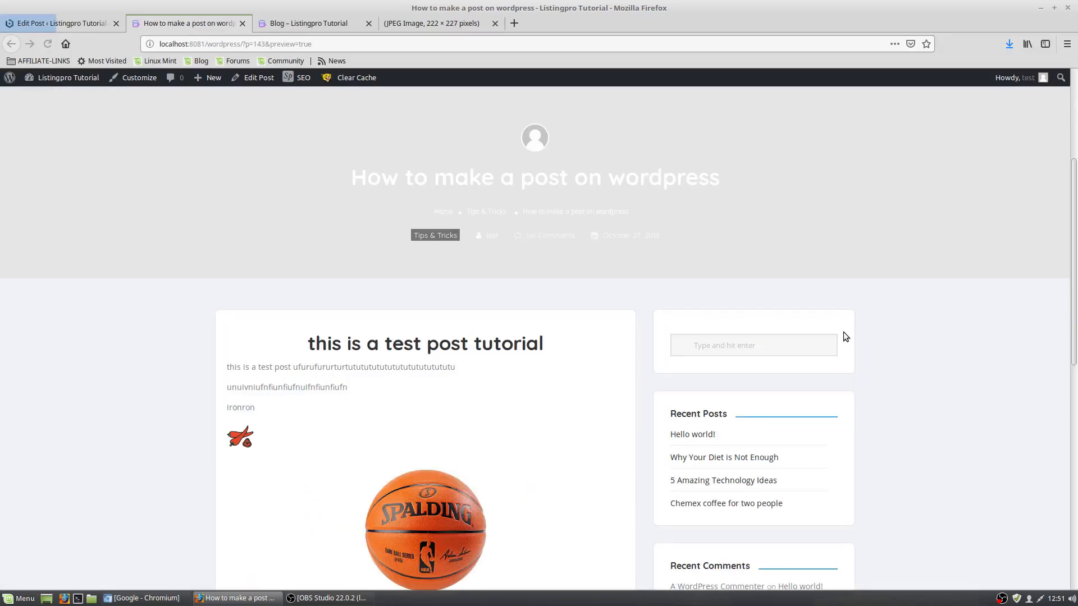
{"action": "scroll", "coordinate": [843, 331], "scroll_direction": "down", "scroll_amount": 4}
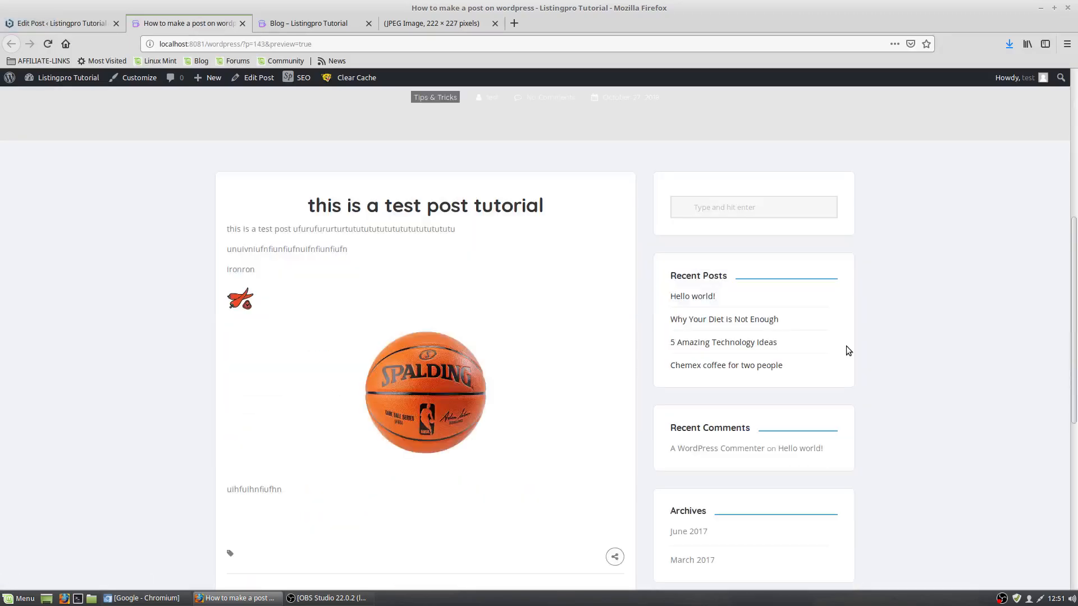
{"action": "left_click", "coordinate": [86, 27]}
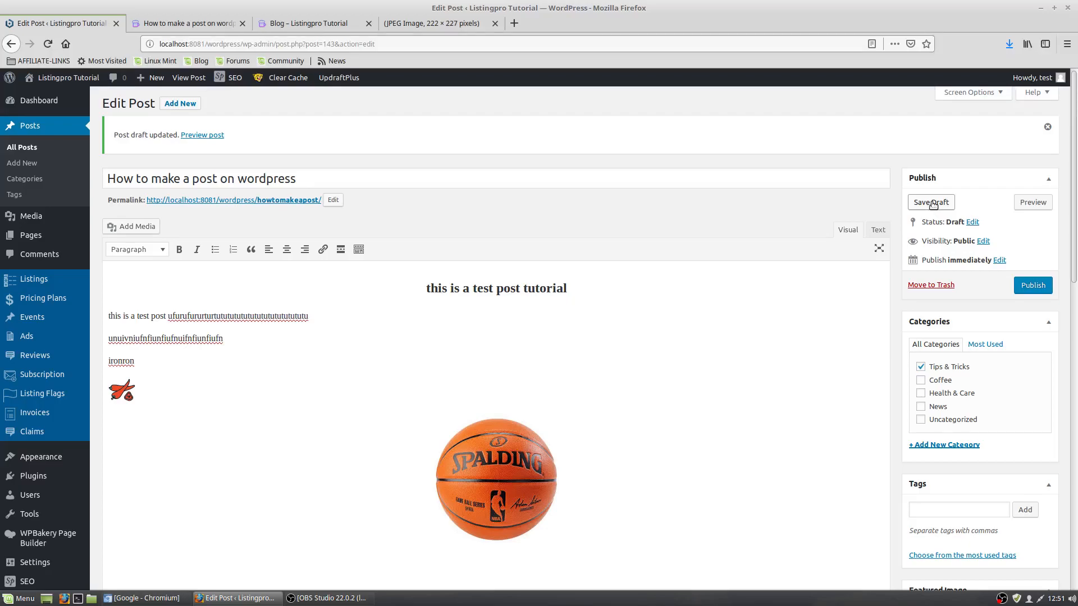
Review the post's preview page from its content up to the header area, and return to the post editor
{"action": "left_click", "coordinate": [195, 25]}
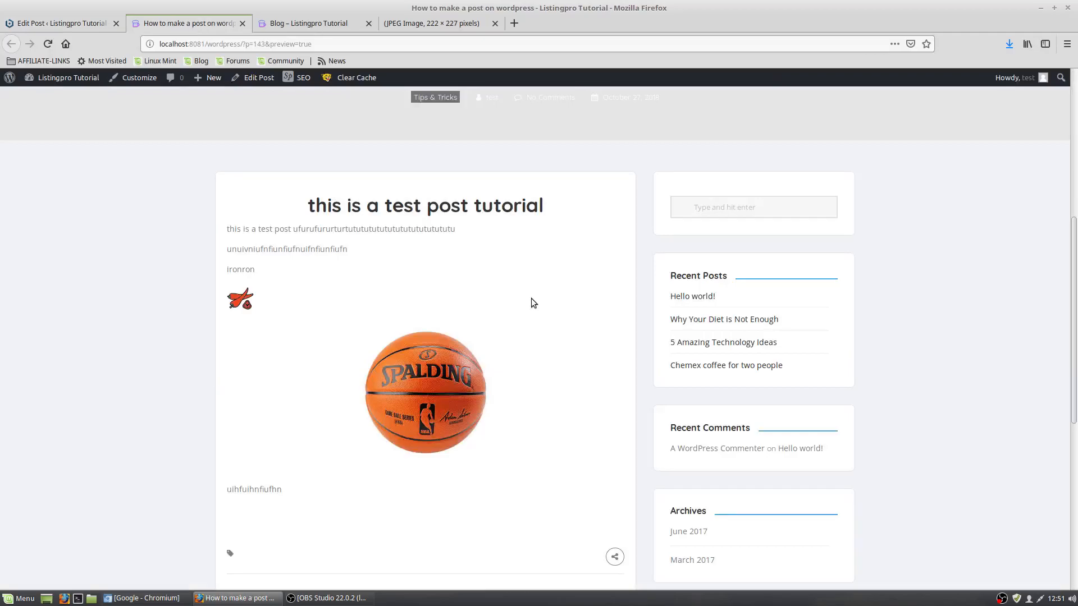
{"action": "scroll", "coordinate": [368, 357], "scroll_direction": "up", "scroll_amount": 5}
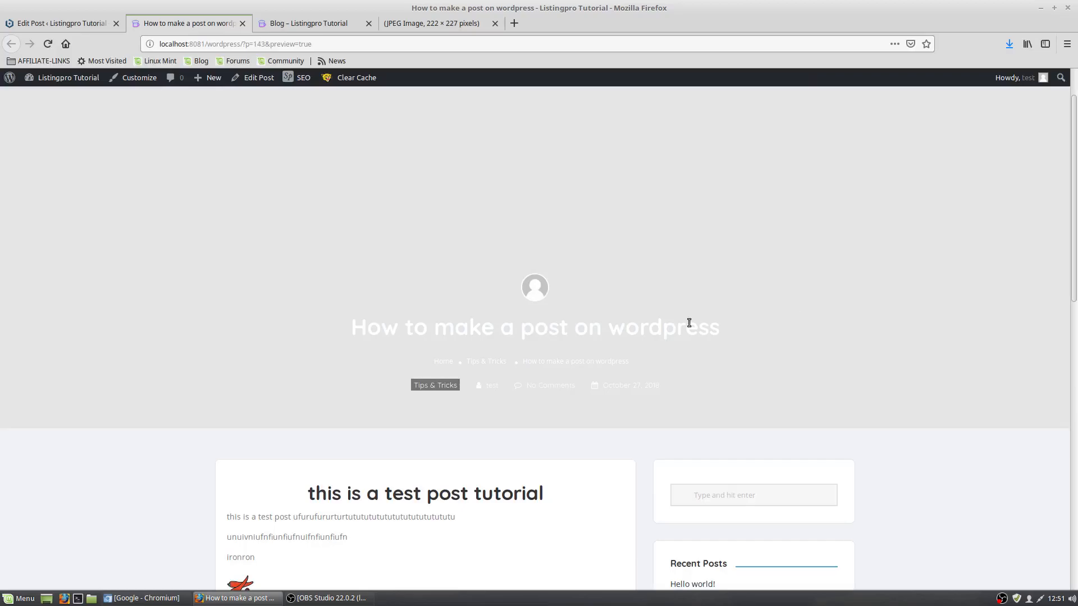
{"action": "left_click", "coordinate": [48, 21]}
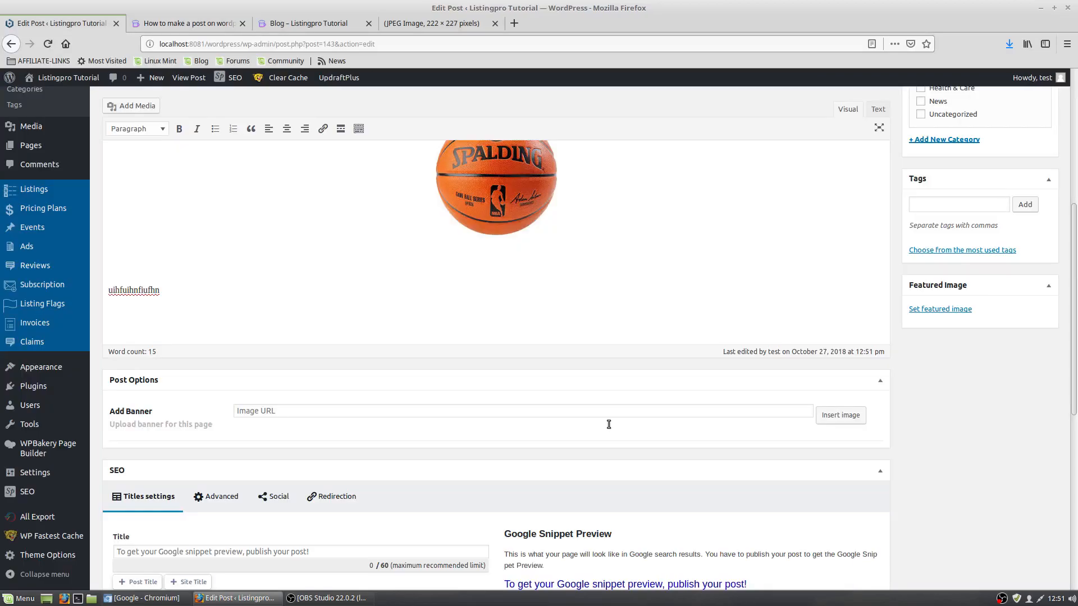
Choose testheader.jpg from the media library for the post's banner, with size Full Size – 2370 × 601
{"action": "scroll", "coordinate": [609, 424], "scroll_direction": "down", "scroll_amount": 2}
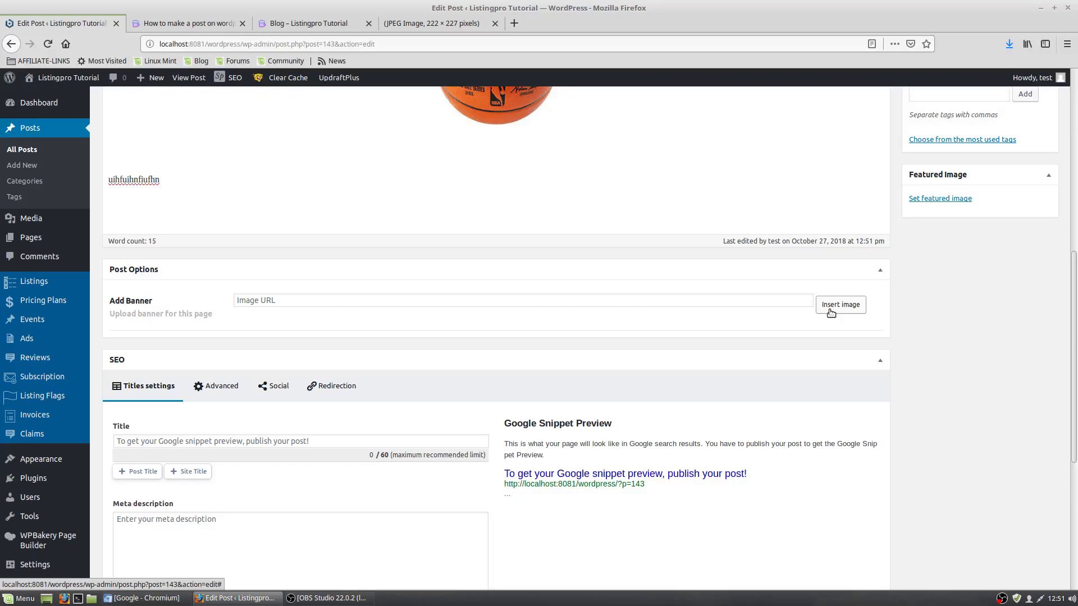
{"action": "left_click", "coordinate": [831, 312]}
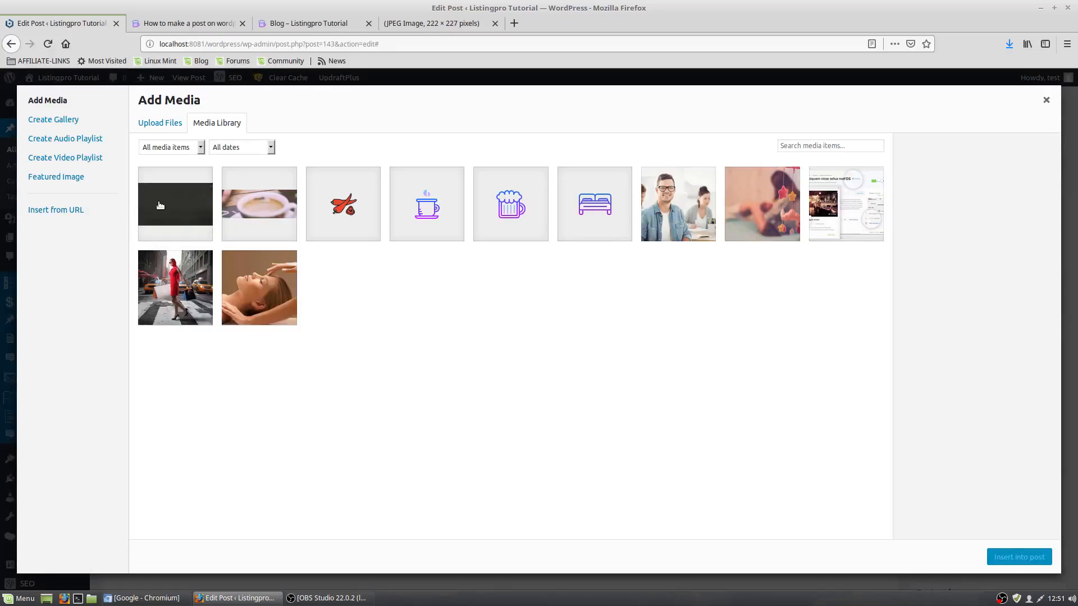
{"action": "left_click", "coordinate": [160, 206]}
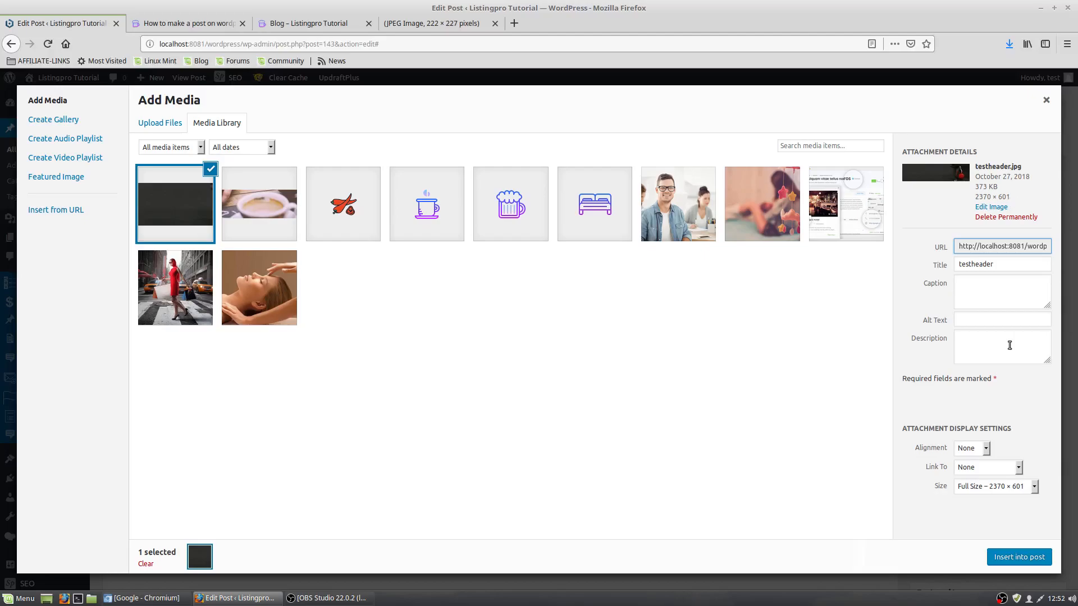
{"action": "left_click", "coordinate": [982, 486]}
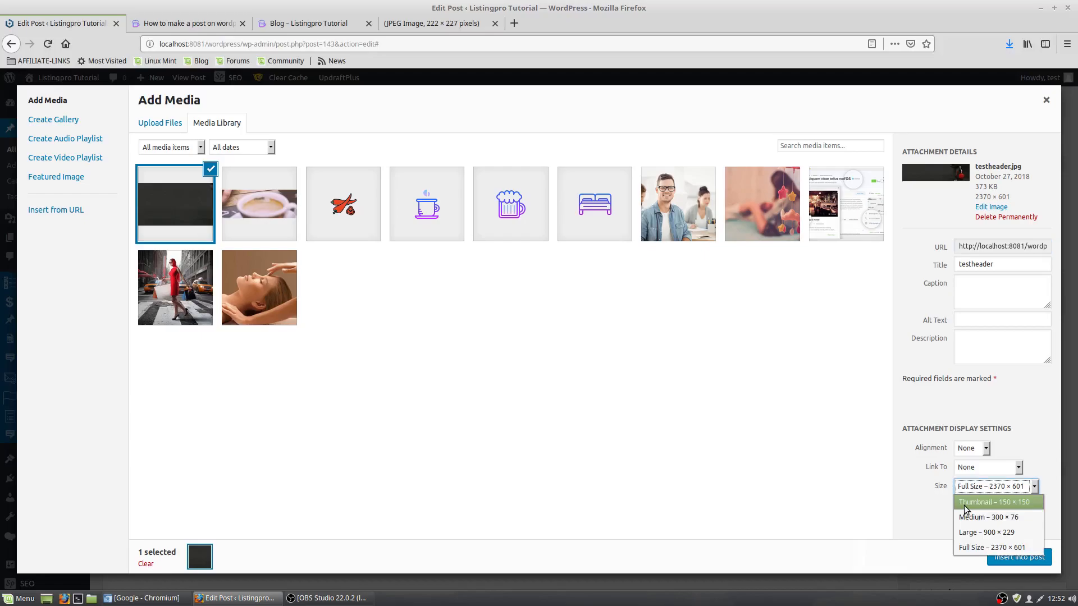
{"action": "left_click", "coordinate": [966, 503]}
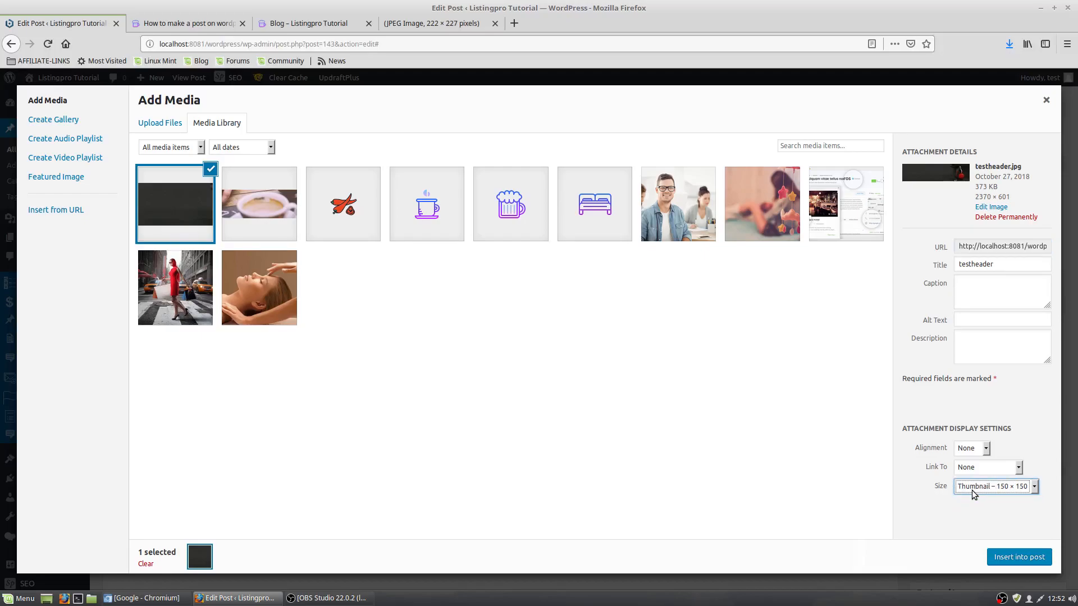
{"action": "left_click", "coordinate": [971, 488]}
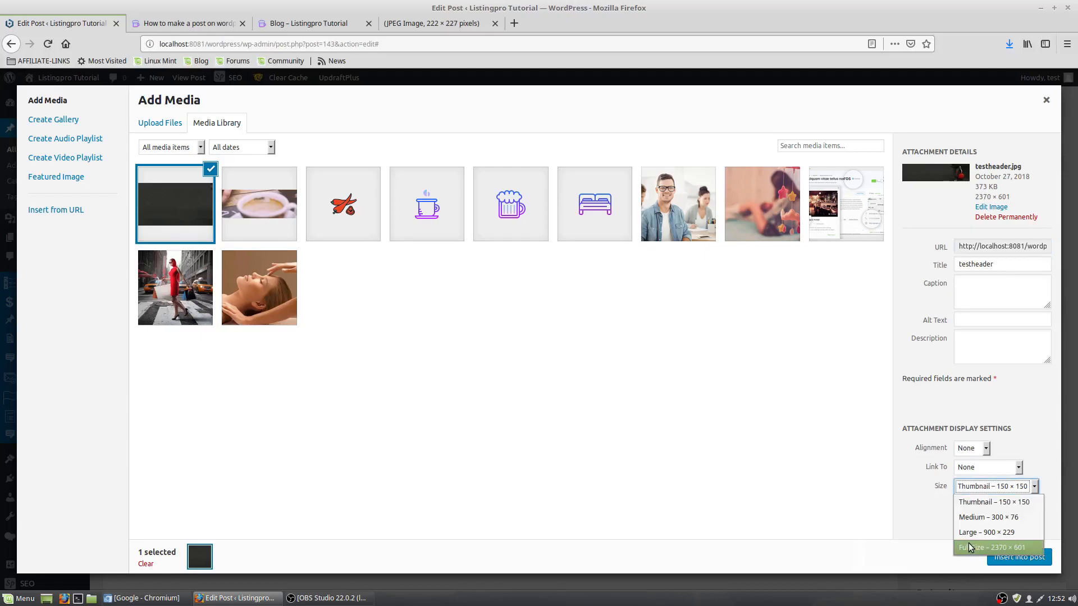
{"action": "left_click", "coordinate": [966, 545]}
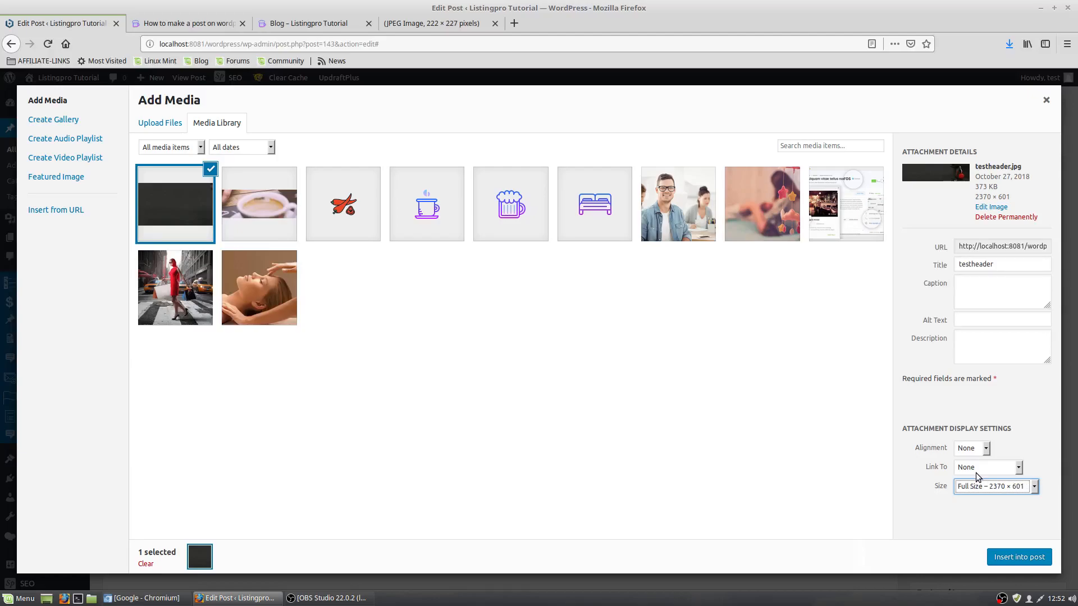
Set the banner image's alignment to Center and insert it as the post's banner
{"action": "left_click", "coordinate": [974, 453]}
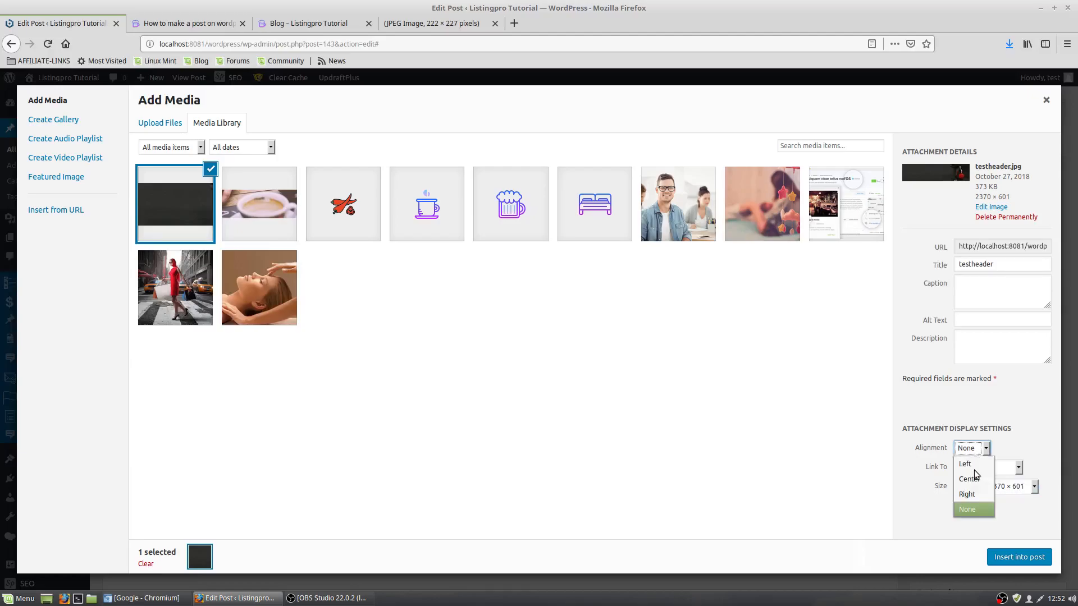
{"action": "left_click", "coordinate": [975, 475]}
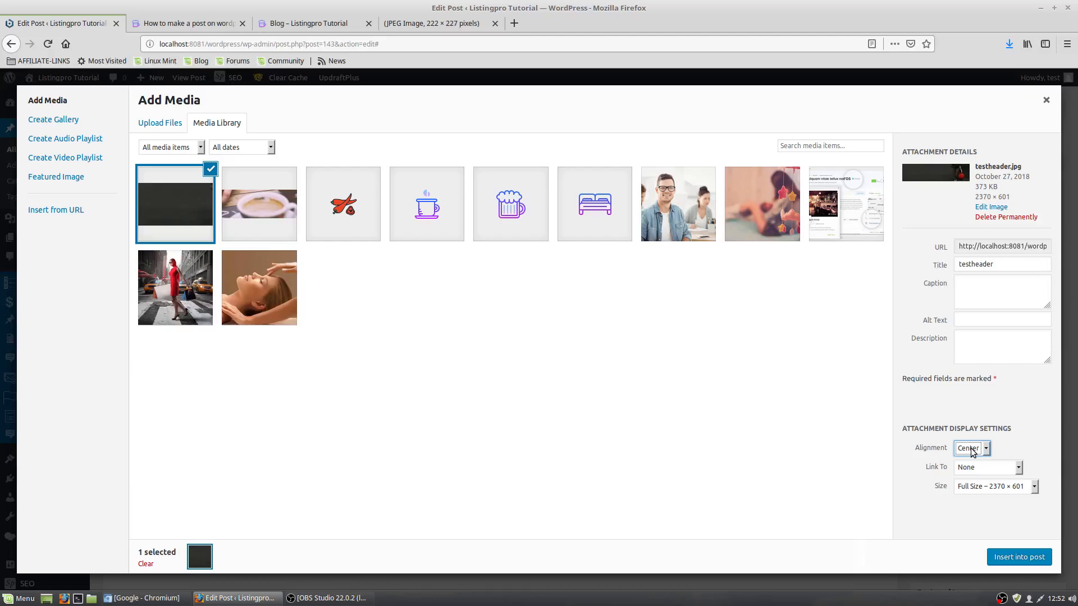
{"action": "left_click", "coordinate": [973, 452]}
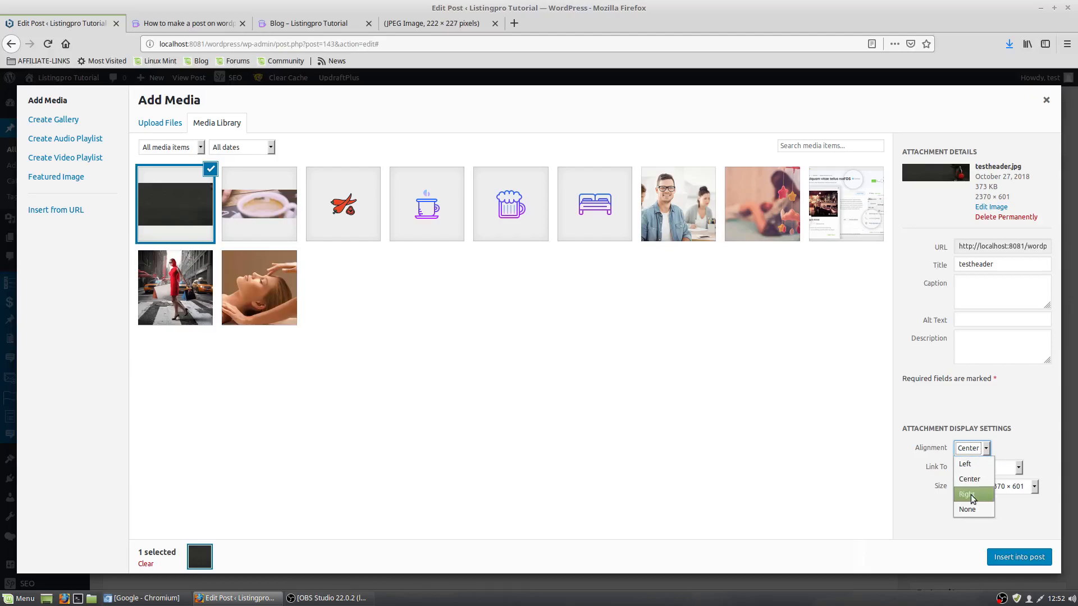
{"action": "left_click", "coordinate": [948, 488]}
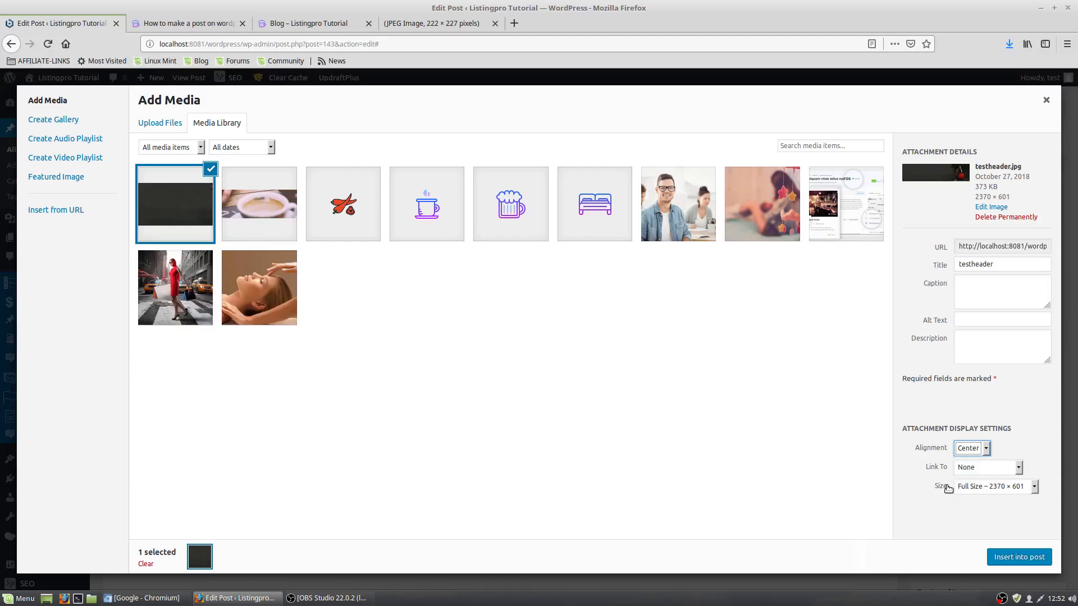
{"action": "left_click", "coordinate": [1019, 558]}
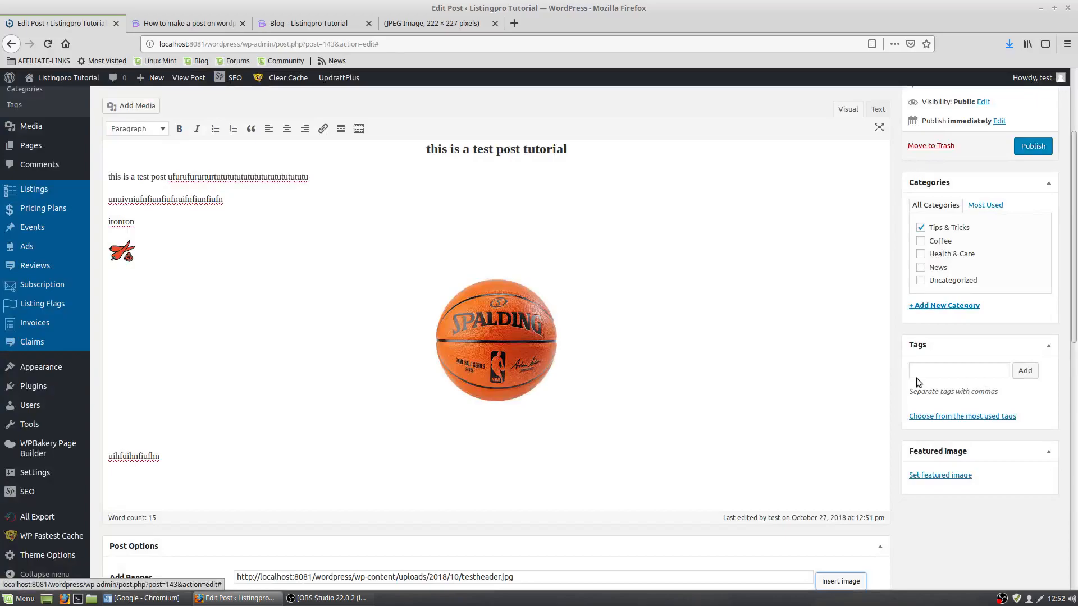
Save the draft and reload the post's preview to check the header banner before returning to the editor
{"action": "scroll", "coordinate": [916, 378], "scroll_direction": "up", "scroll_amount": 1}
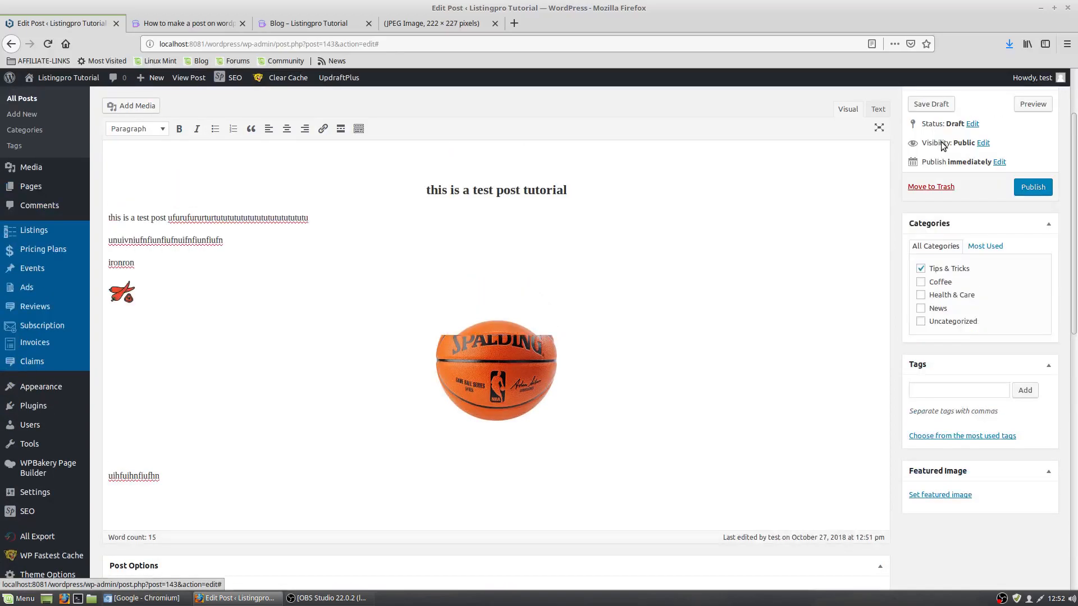
{"action": "left_click", "coordinate": [930, 104]}
{"action": "left_click", "coordinate": [206, 24]}
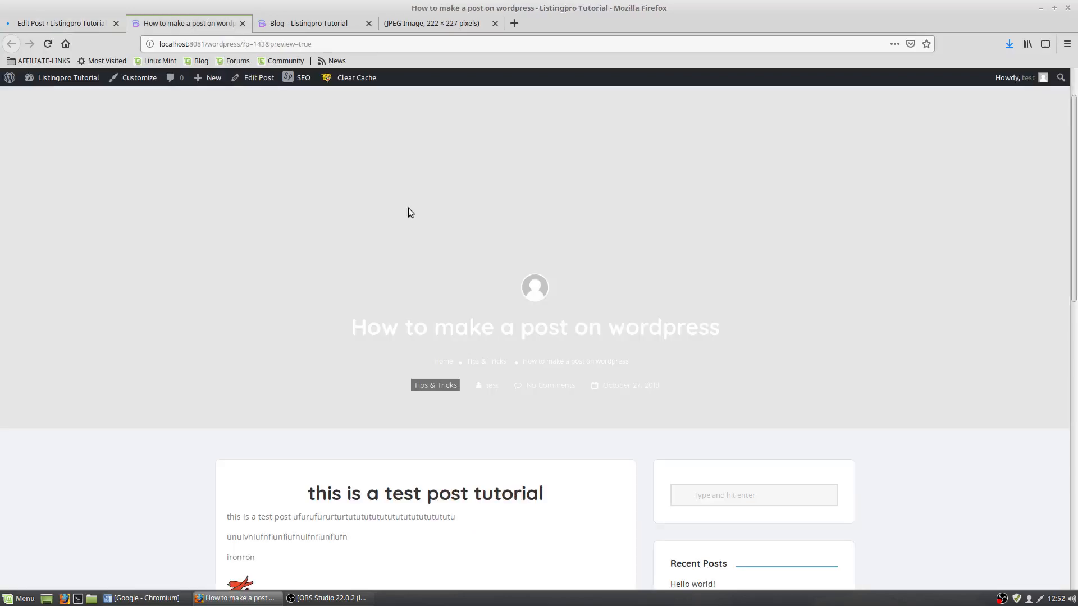
{"action": "left_click", "coordinate": [47, 44]}
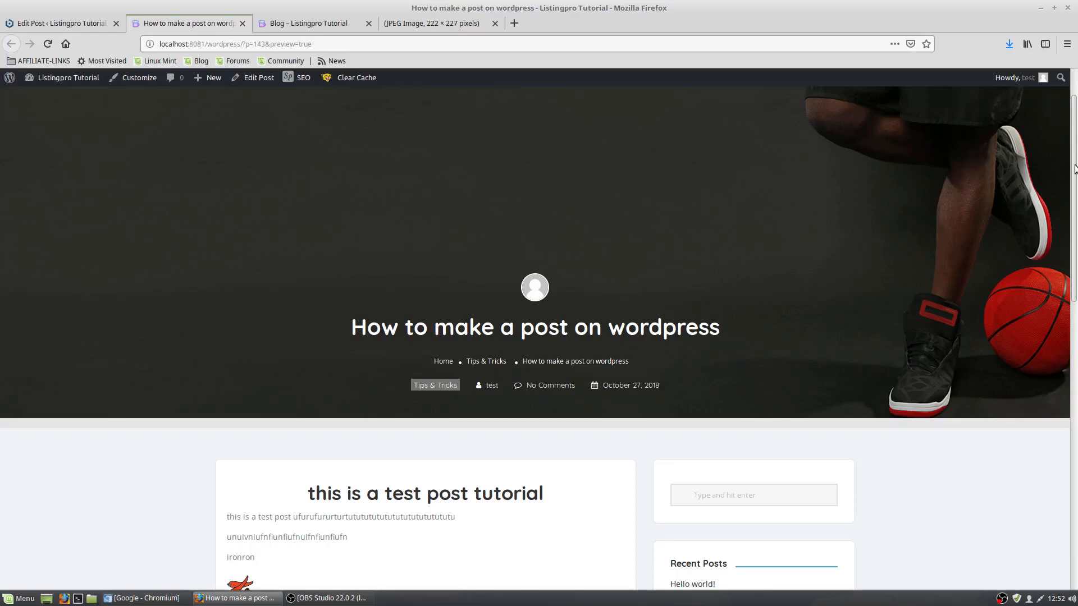
{"action": "key", "text": "ctrl+shift+Tab"}
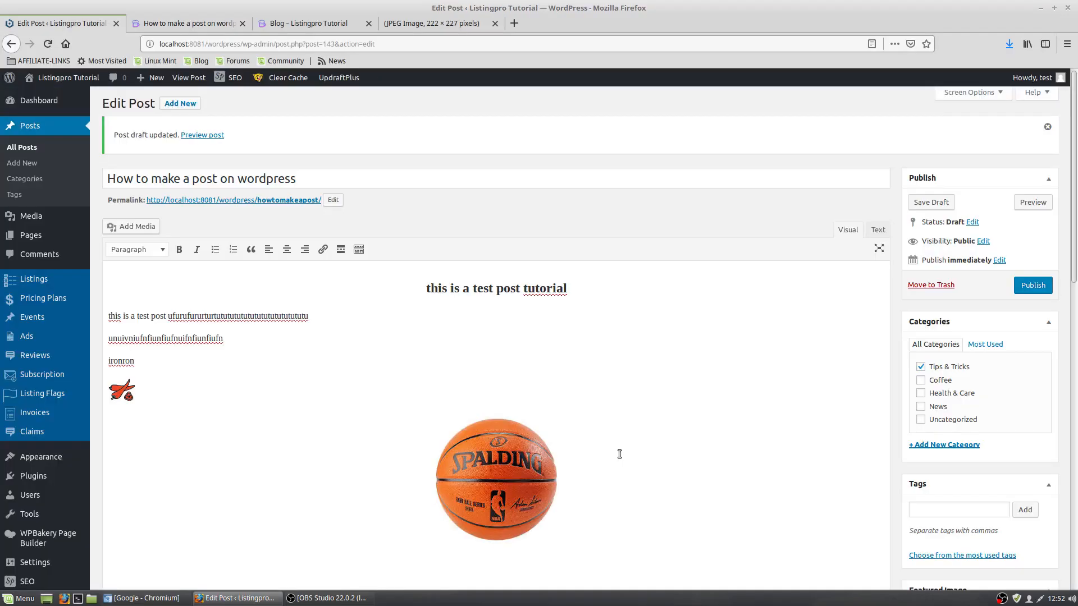
Change the banner to the Thumbnail – 150 × 150 size of testheader.jpg, save the draft and check the preview
{"action": "scroll", "coordinate": [674, 409], "scroll_direction": "down", "scroll_amount": 6}
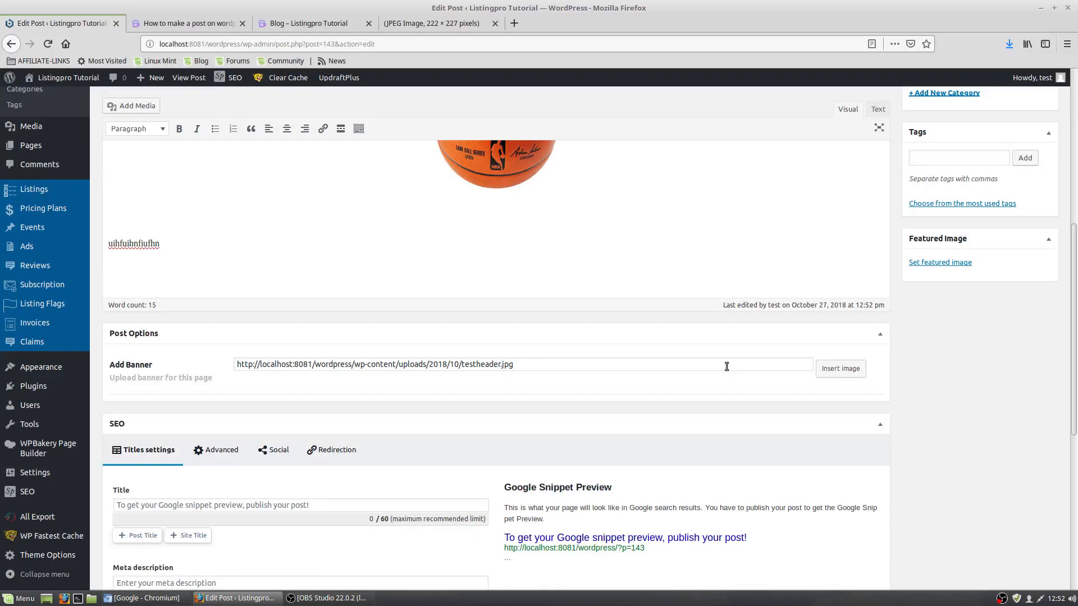
{"action": "left_click", "coordinate": [840, 369]}
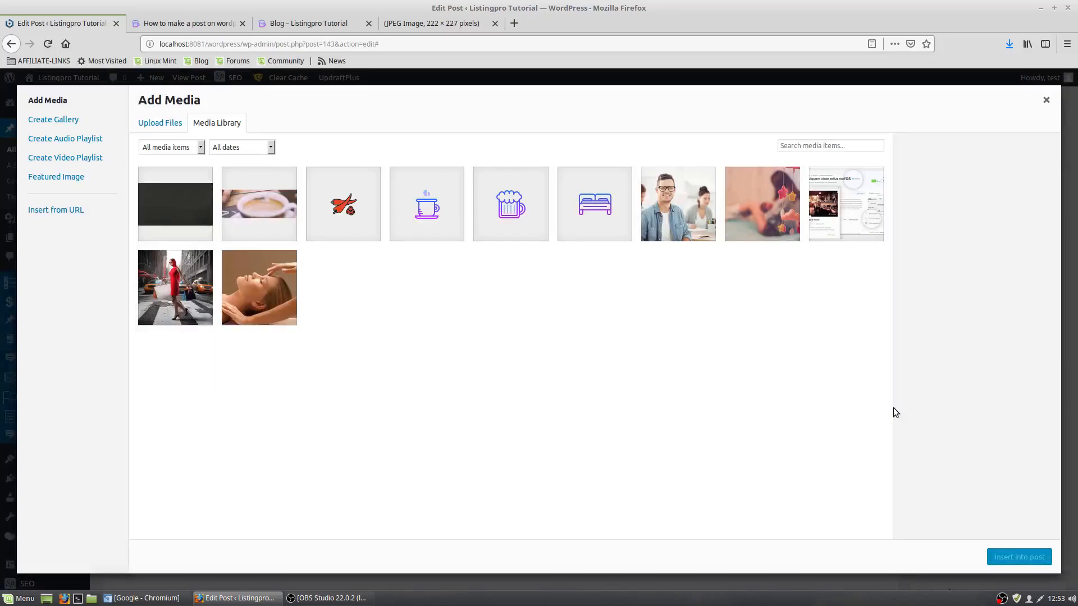
{"action": "left_click", "coordinate": [998, 487]}
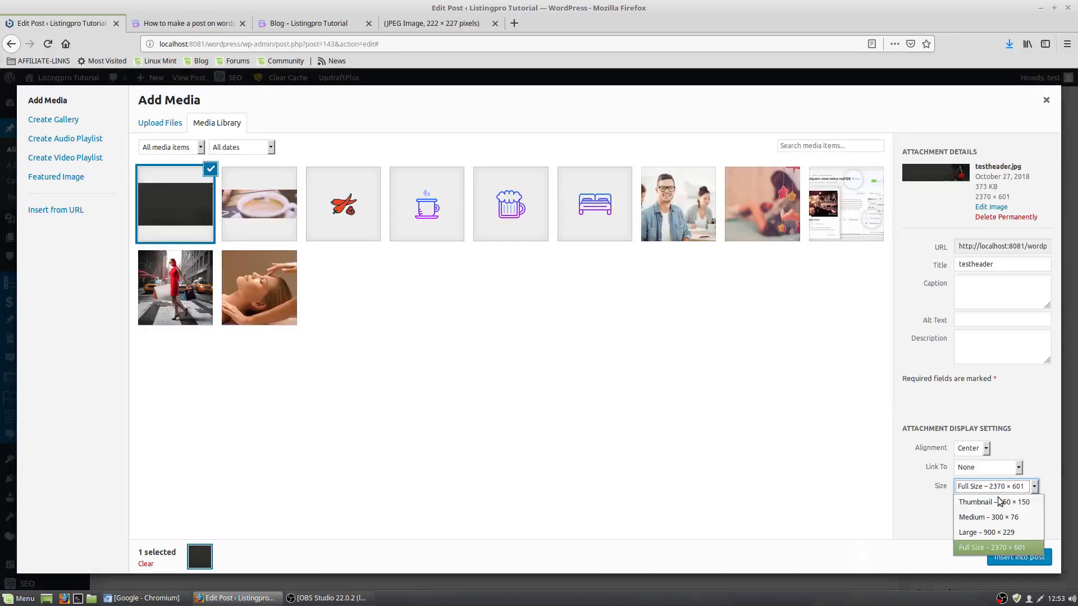
{"action": "left_click", "coordinate": [1001, 534]}
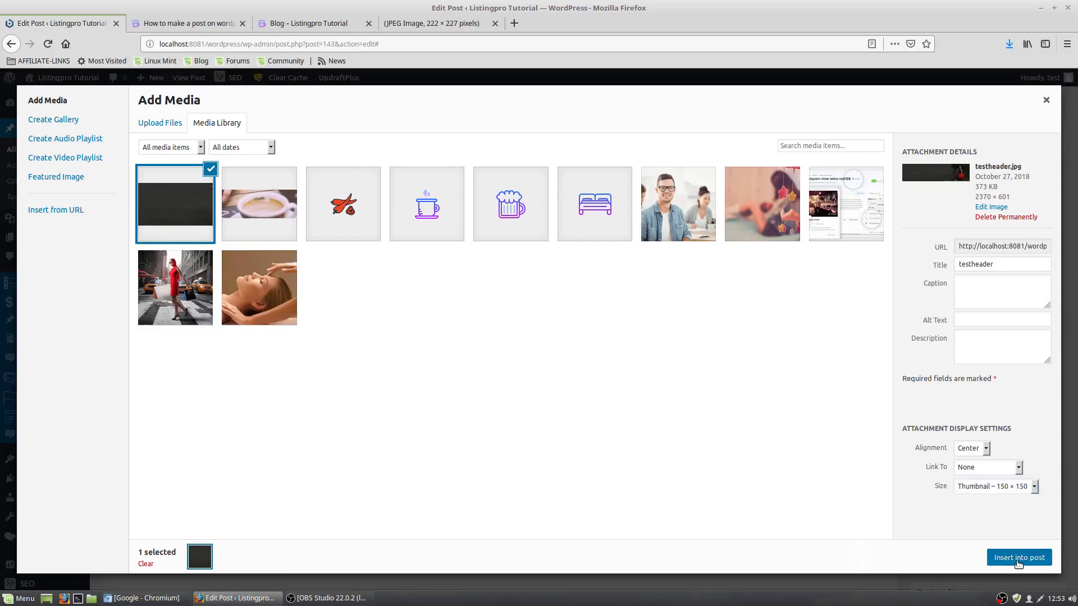
{"action": "left_click", "coordinate": [1017, 558]}
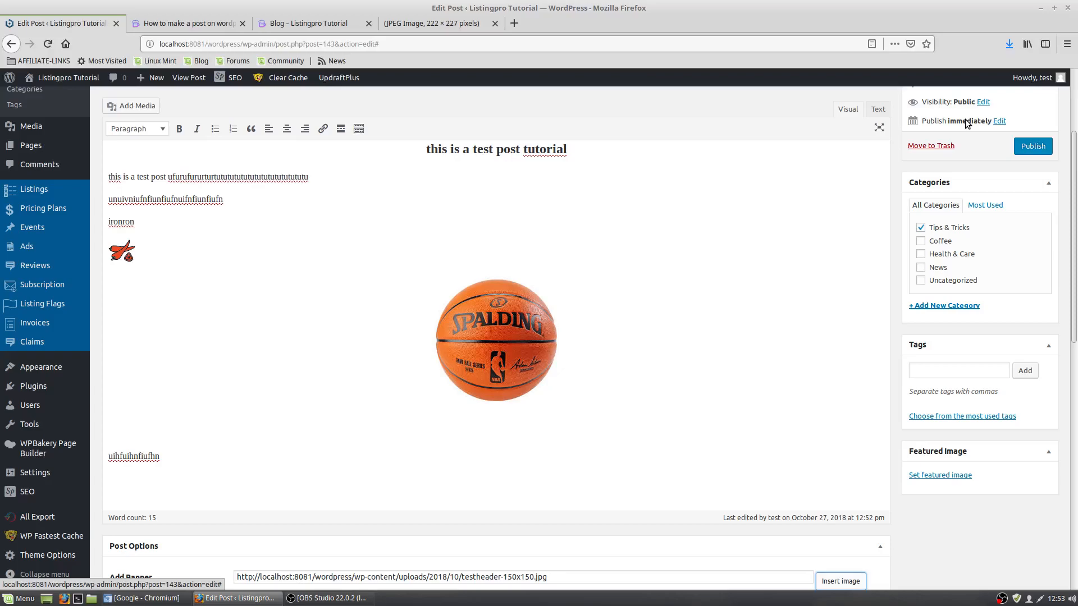
{"action": "left_click", "coordinate": [186, 23]}
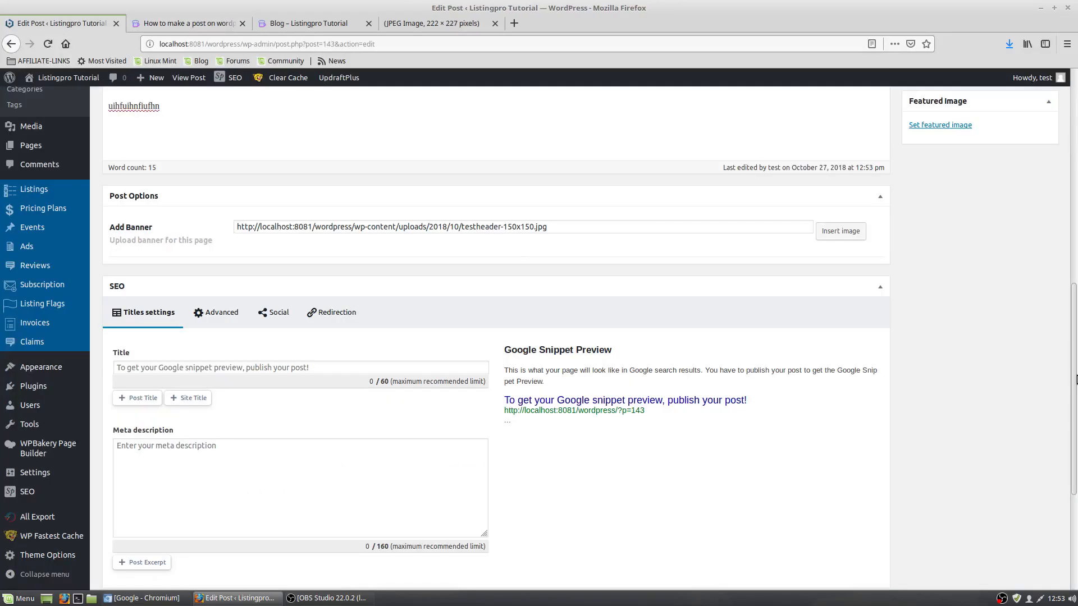
Set the post's banner back to the full-size testheader.jpg and save the draft
{"action": "left_click", "coordinate": [841, 231]}
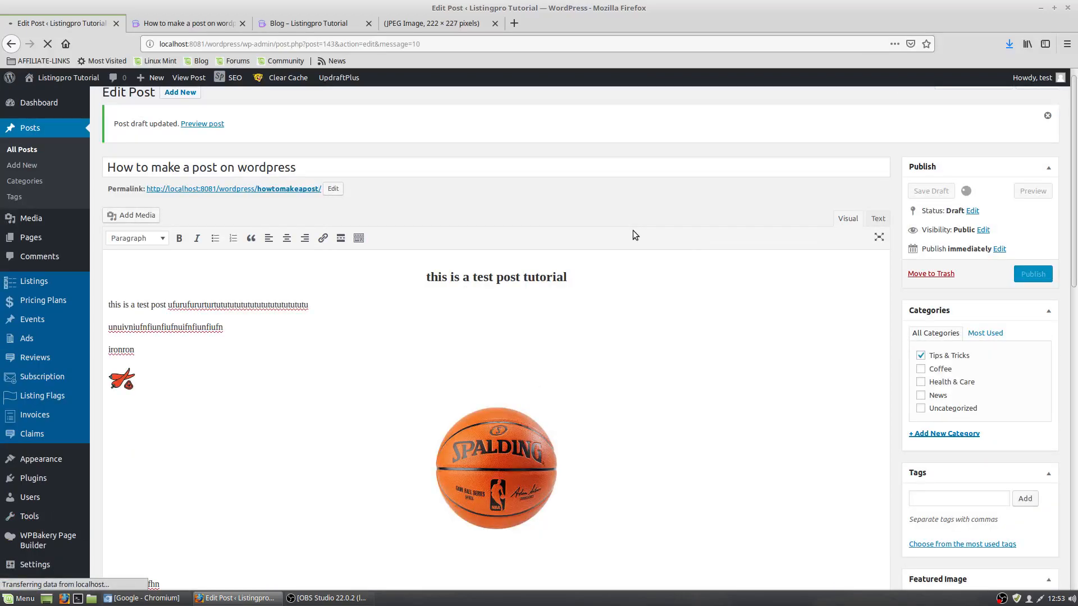
{"action": "scroll", "coordinate": [623, 299], "scroll_direction": "down", "scroll_amount": 5}
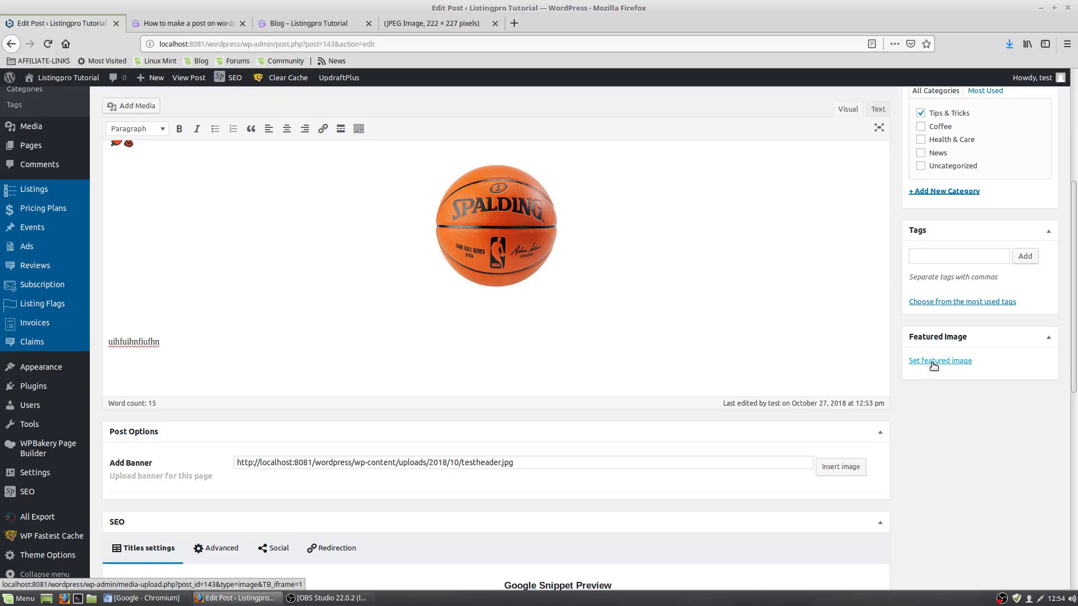
Set the photo of the smiling man with glasses as the post's featured image
{"action": "left_click", "coordinate": [934, 363]}
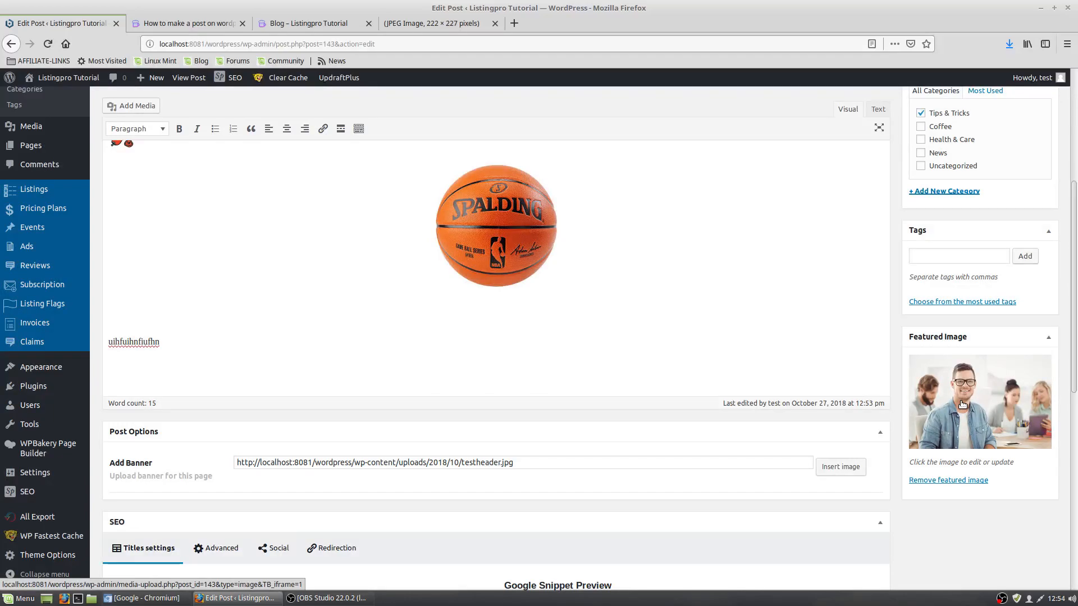
{"action": "scroll", "coordinate": [680, 473], "scroll_direction": "down", "scroll_amount": 3}
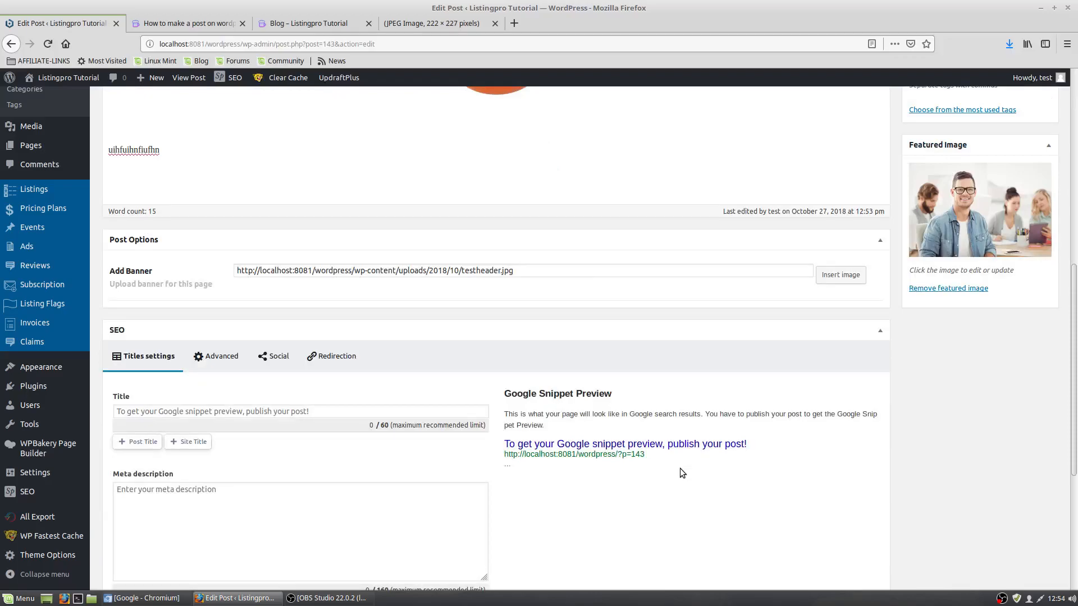
{"action": "scroll", "coordinate": [679, 468], "scroll_direction": "up", "scroll_amount": 5}
{"action": "left_click", "coordinate": [944, 357]}
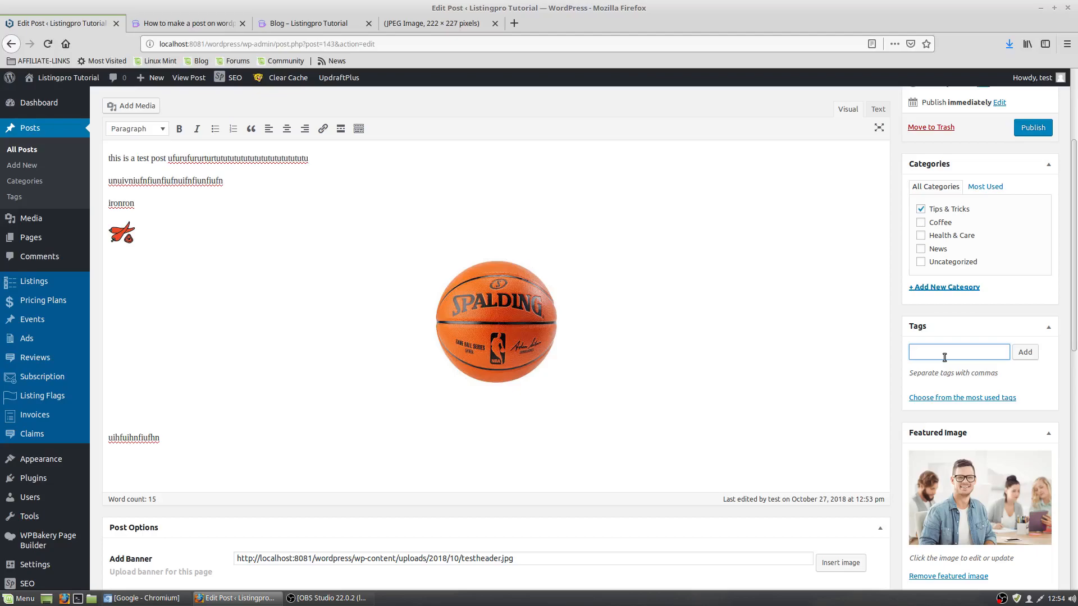
Enter the content analysis target keywords "ybfbfgbgyibgib,kubribribribr,ukrbibriubriubr,rkbriubriubr,rikbribrirb"
{"action": "left_click_drag", "start_coordinate": [1074, 274], "coordinate": [1077, 513]}
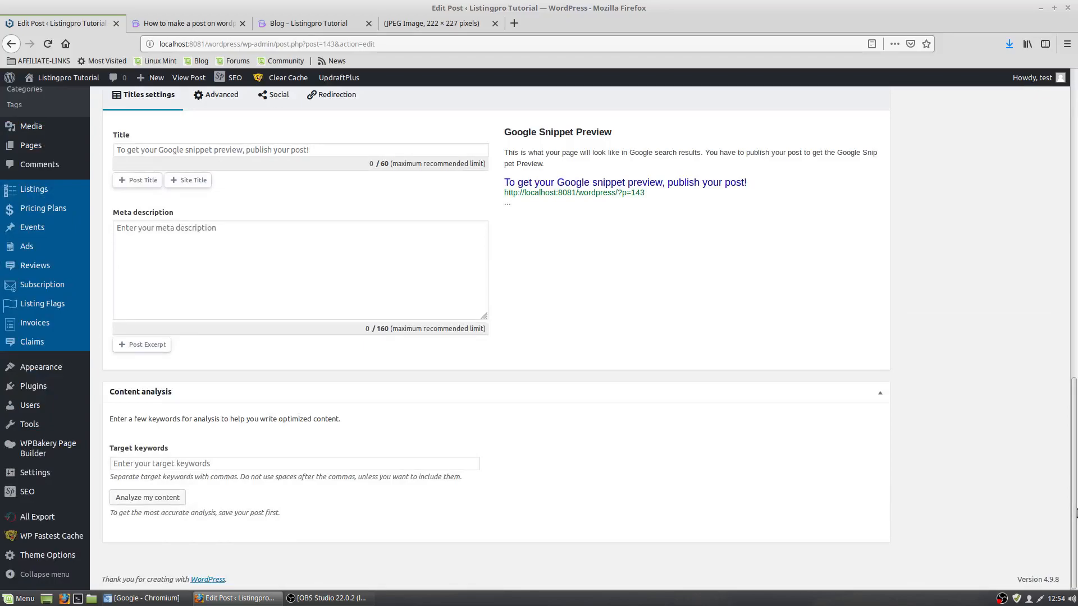
{"action": "left_click", "coordinate": [249, 469]}
{"action": "type", "text": "ybfbfgbgyibgib"}
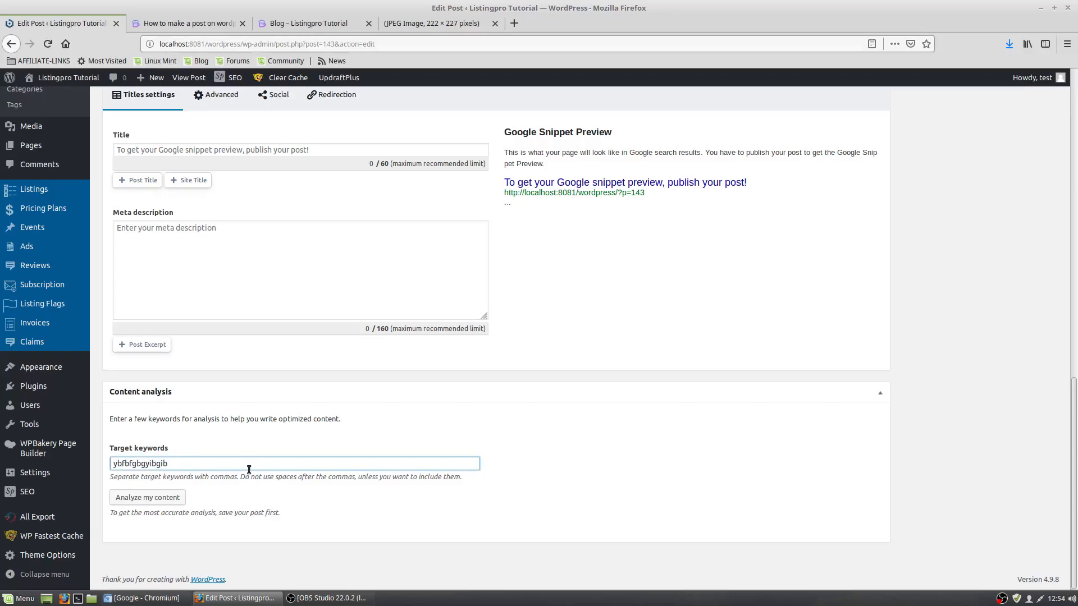
{"action": "type", "text": ",kubribribribr,ukrbibriubriubr,rkbriubriubr,"}
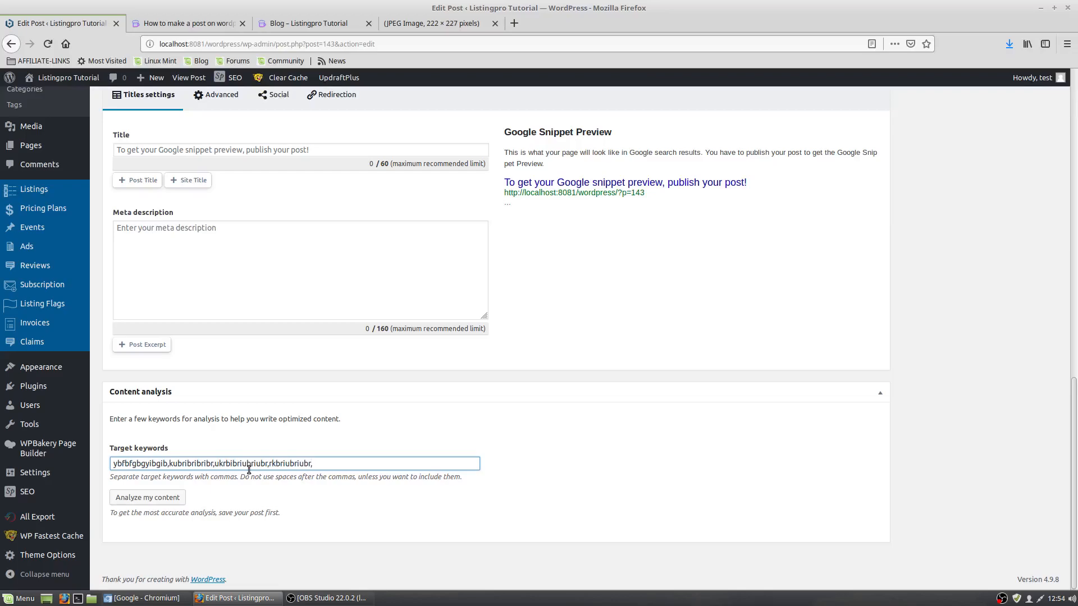
{"action": "type", "text": "rikbribrirb"}
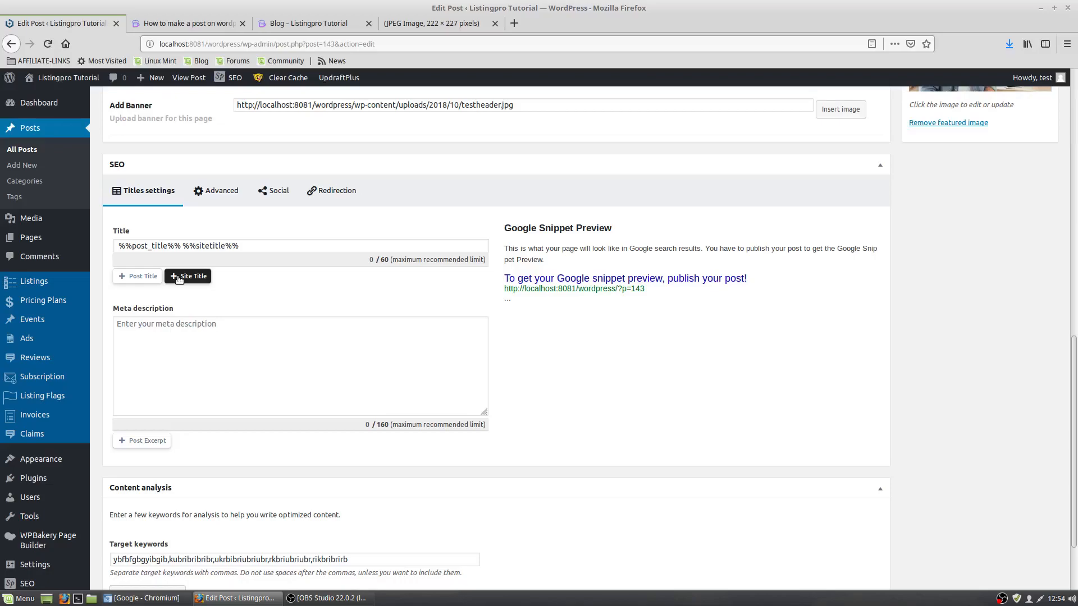
Insert the Post Excerpt variable into the SEO meta description
{"action": "left_click", "coordinate": [142, 441]}
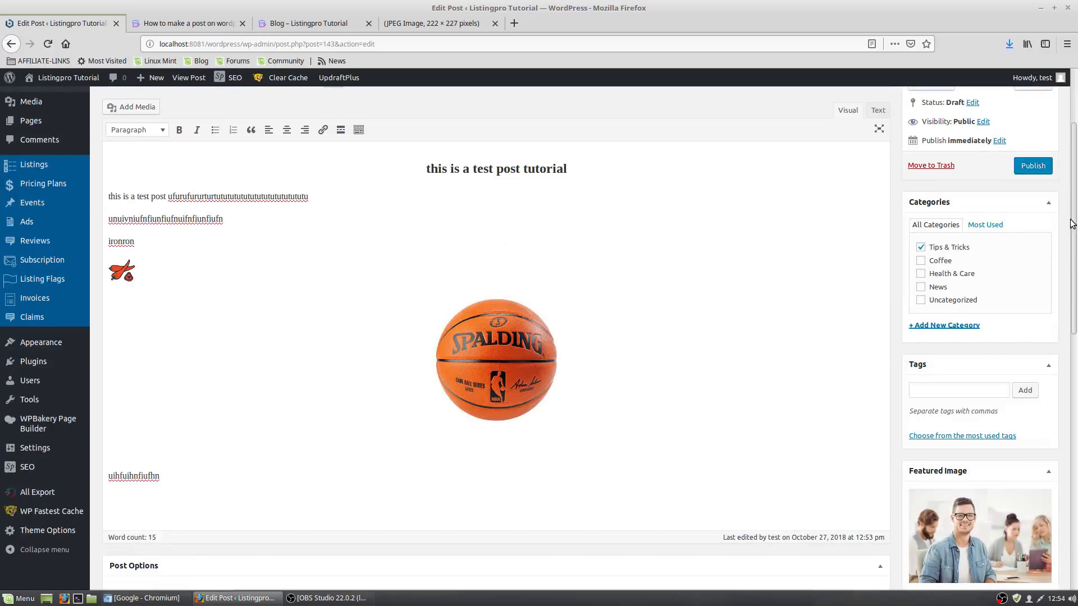
Check the post's banner and SEO title settings, and save the updated draft
{"action": "left_click_drag", "start_coordinate": [1072, 224], "coordinate": [1075, 342]}
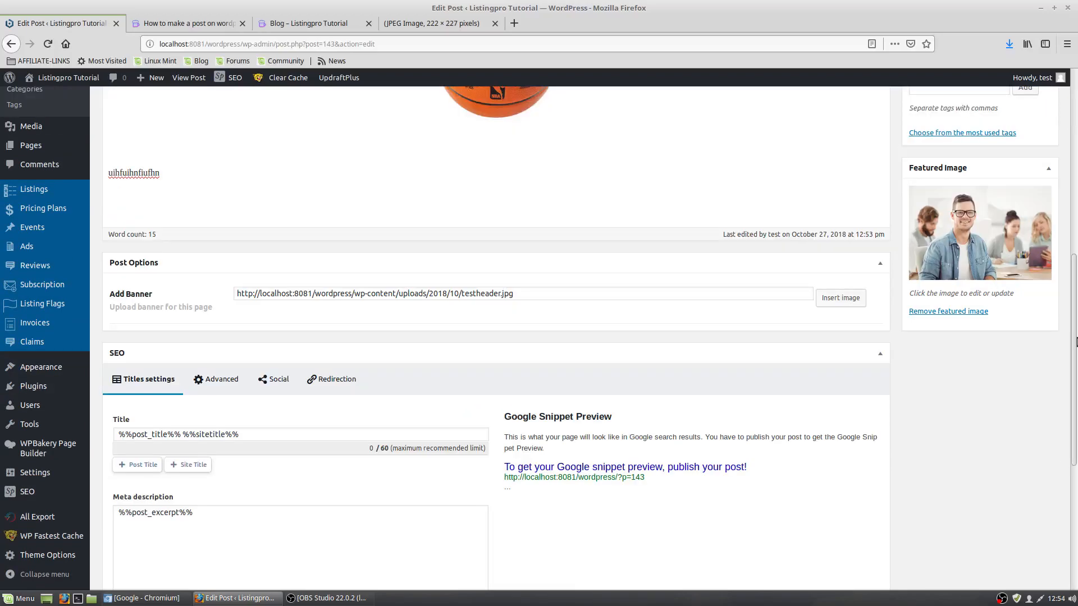
{"action": "right_click", "coordinate": [306, 463]}
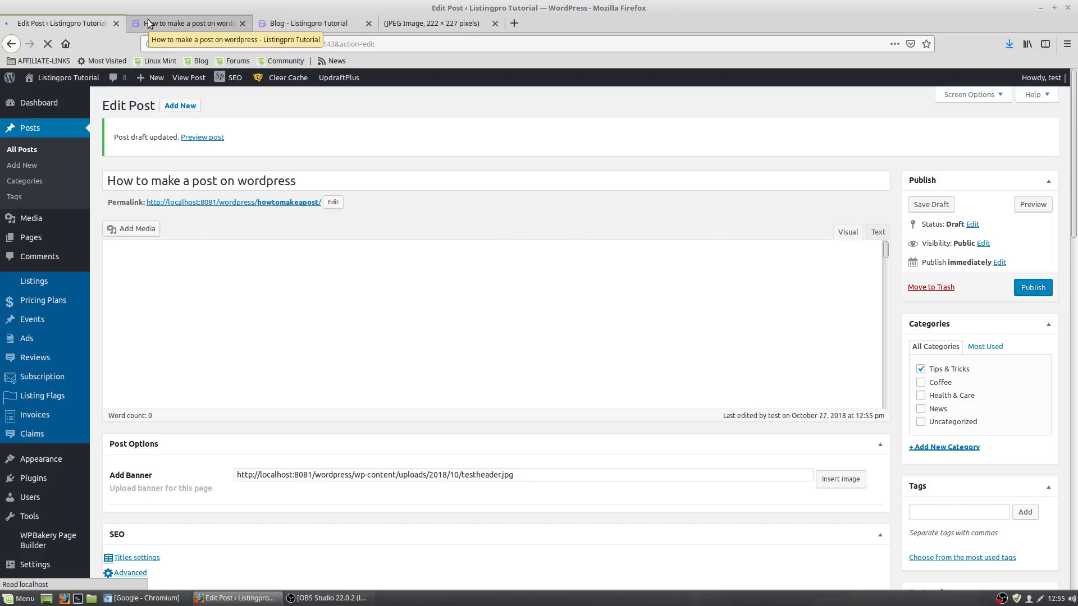
Preview the saved draft and examine its banner, body text, images and hashtag list
{"action": "left_click", "coordinate": [148, 23]}
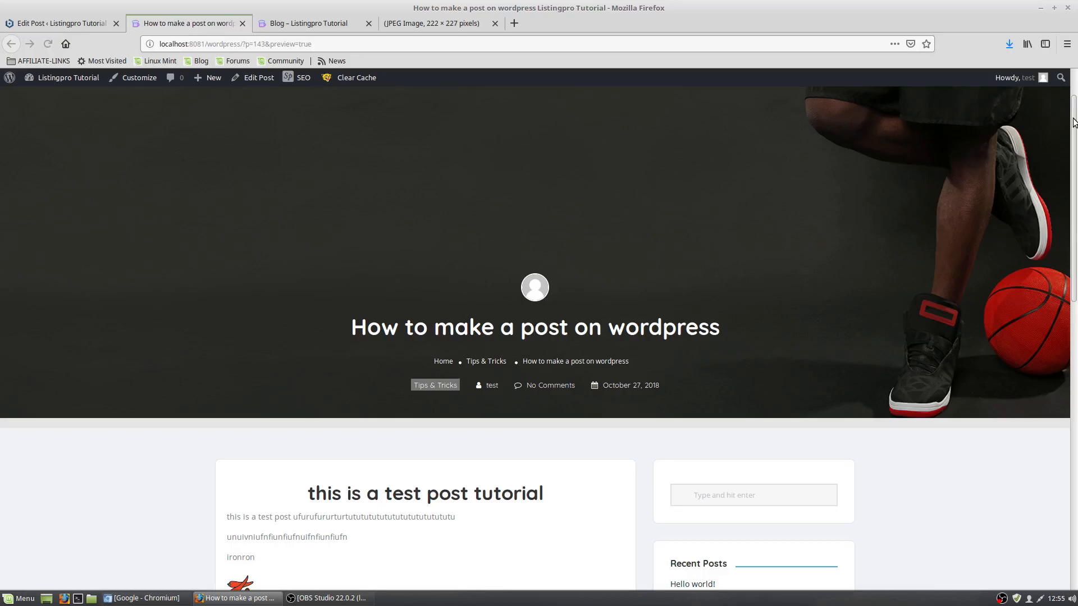
{"action": "left_click_drag", "start_coordinate": [1073, 123], "coordinate": [1075, 438]}
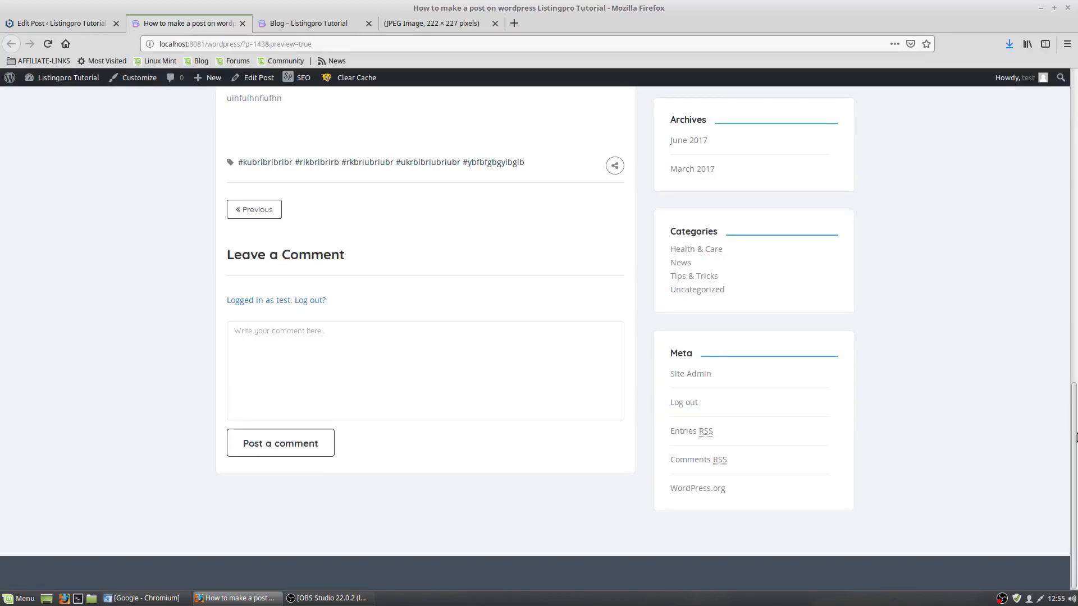
{"action": "scroll", "coordinate": [387, 284], "scroll_direction": "up", "scroll_amount": 2}
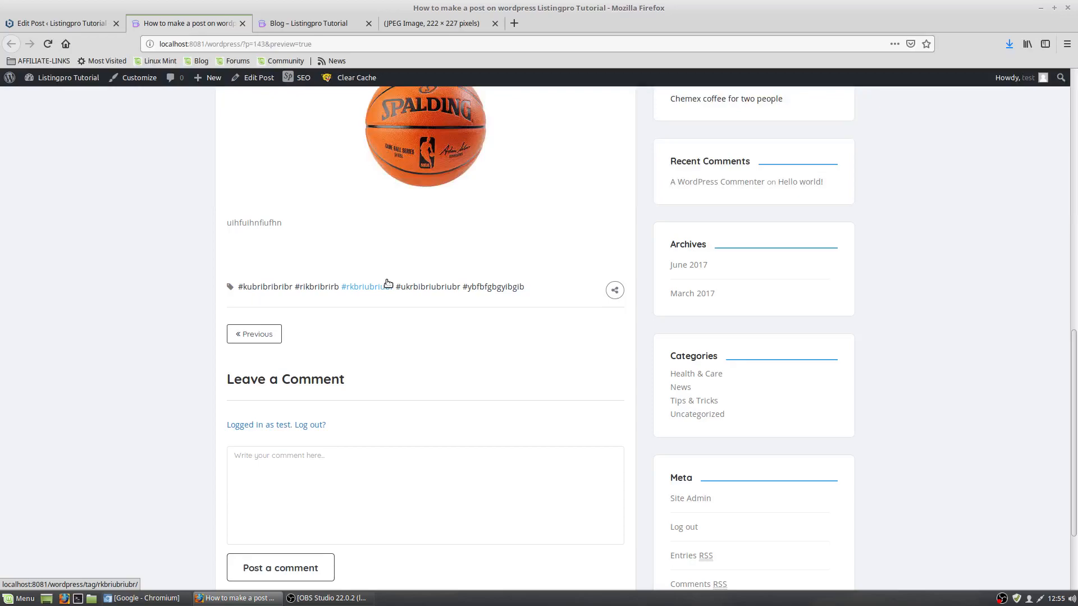
{"action": "scroll", "coordinate": [1066, 261], "scroll_direction": "up", "scroll_amount": 4}
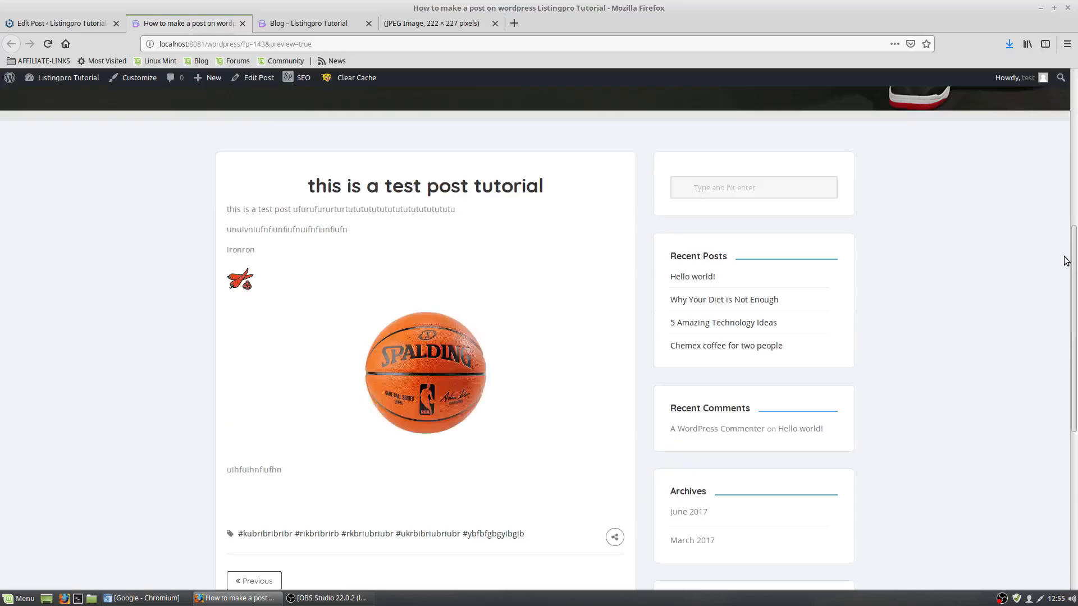
{"action": "scroll", "coordinate": [1065, 260], "scroll_direction": "up", "scroll_amount": 5}
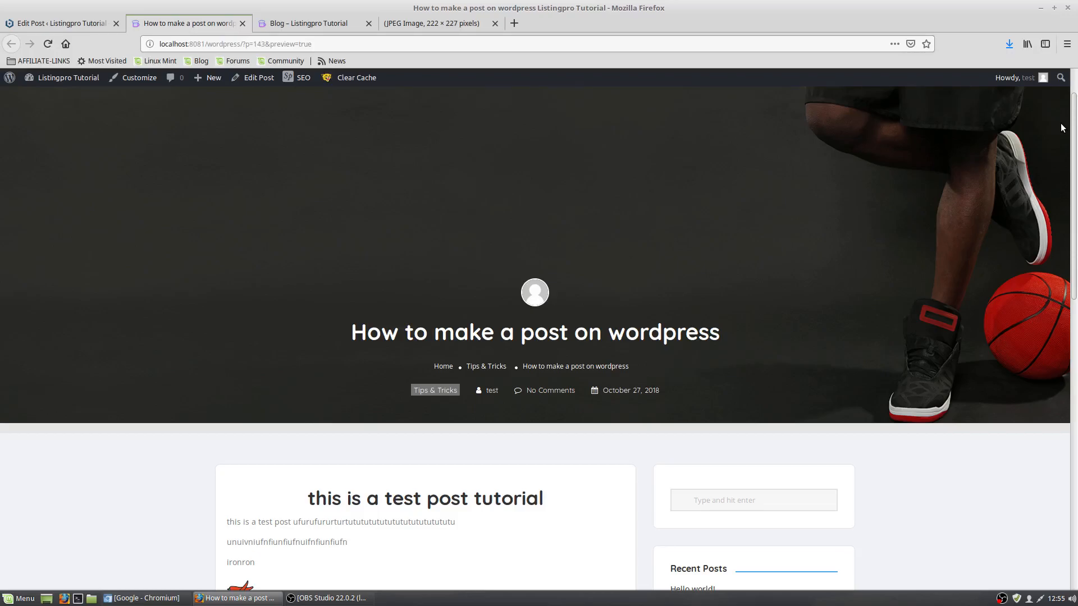
Publish the post "How to make a post on wordpress" and view its live page at the howtomakeapost permalink
{"action": "key", "text": "ctrl+shift+Tab"}
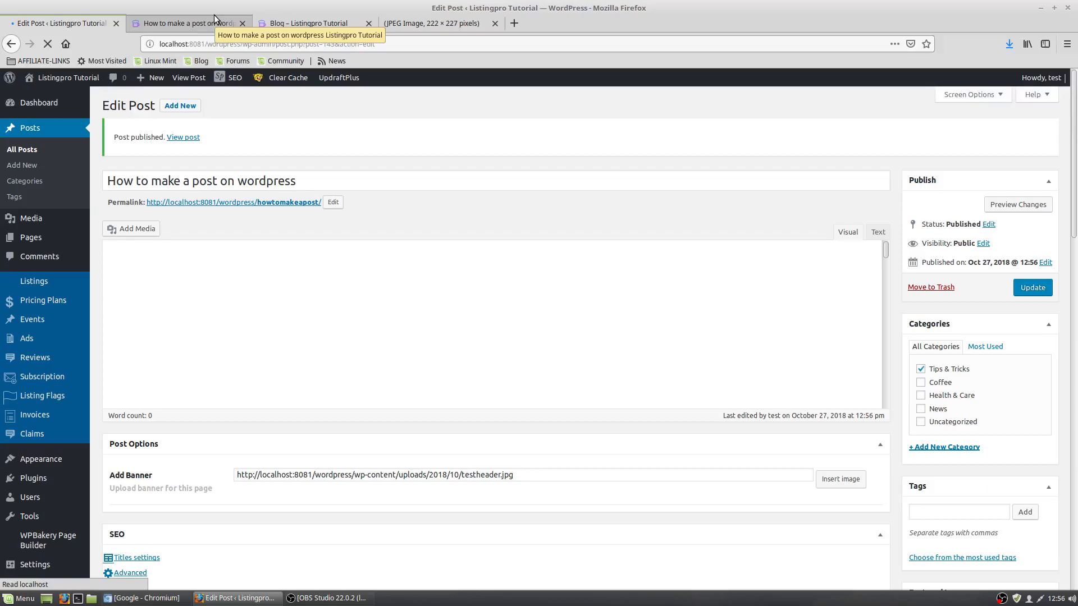
{"action": "left_click", "coordinate": [214, 20]}
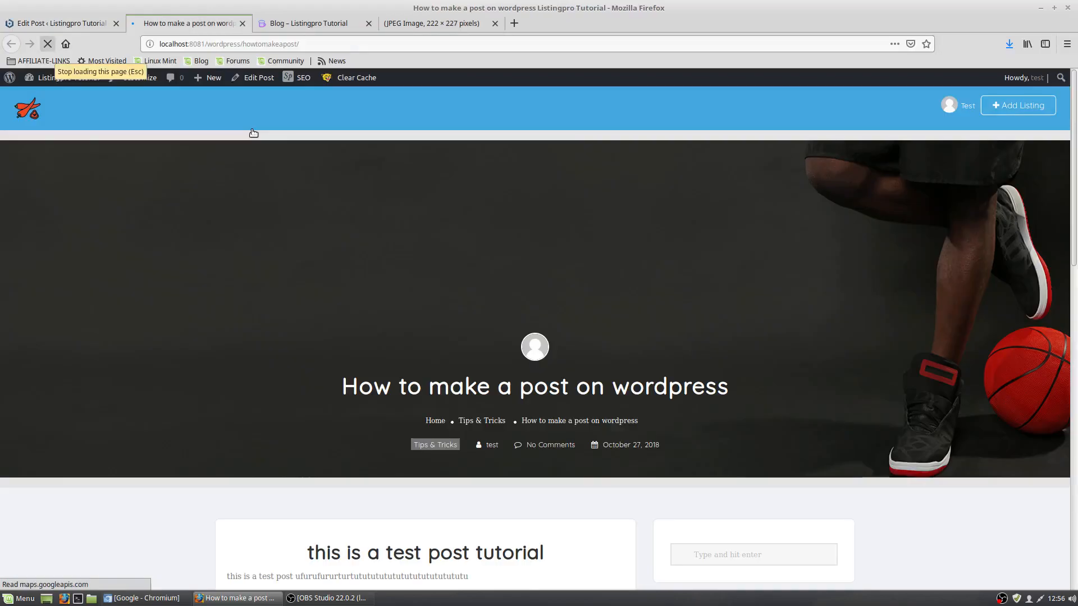